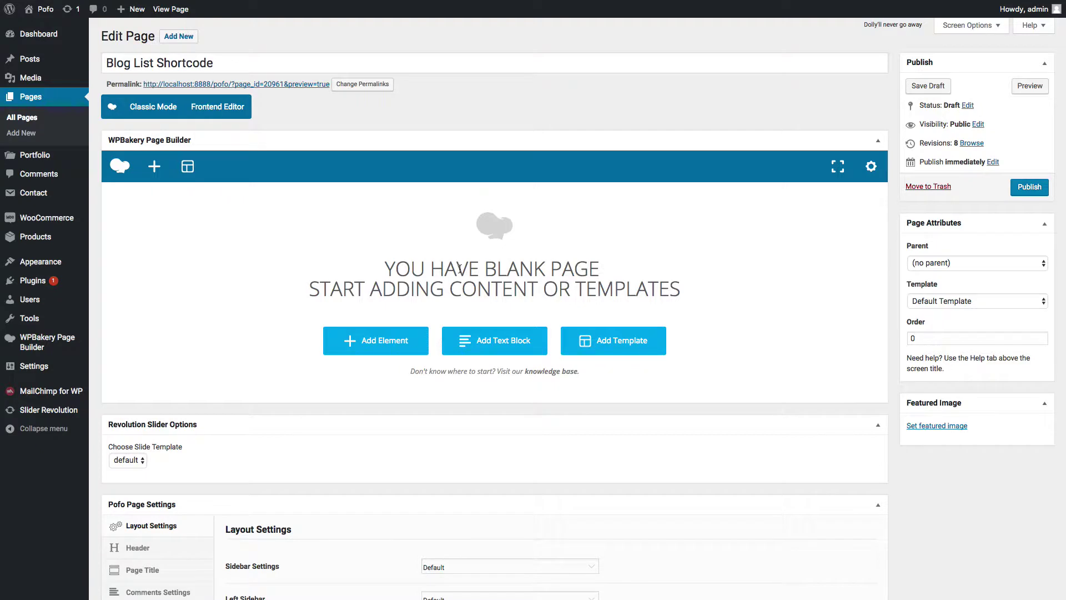
# Look over the post Categories page, then start a new empty post.
pyautogui.moveTo(38, 66)
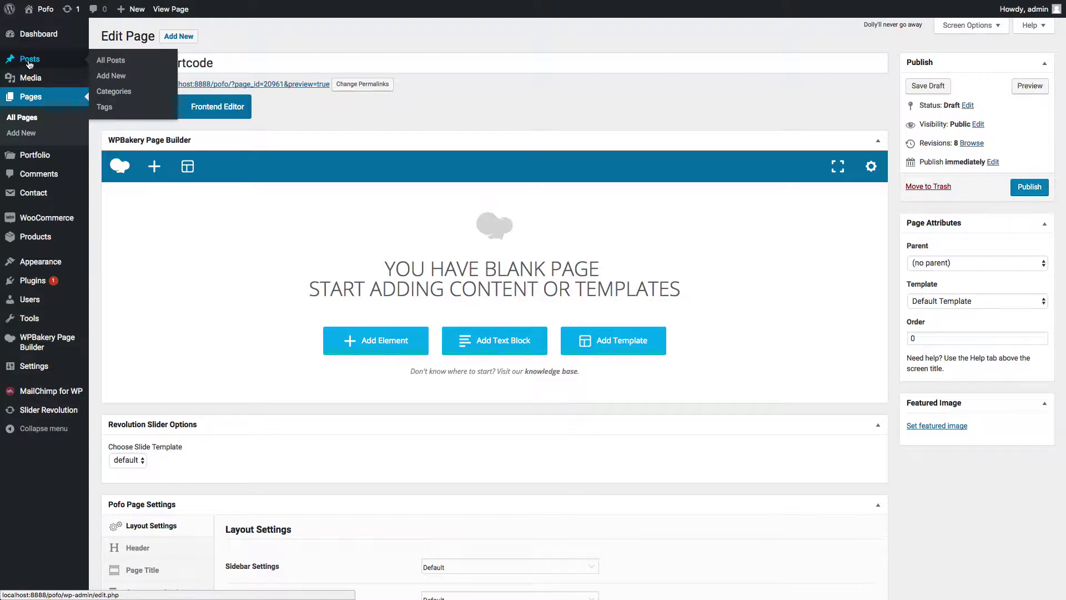
pyautogui.click(122, 91)
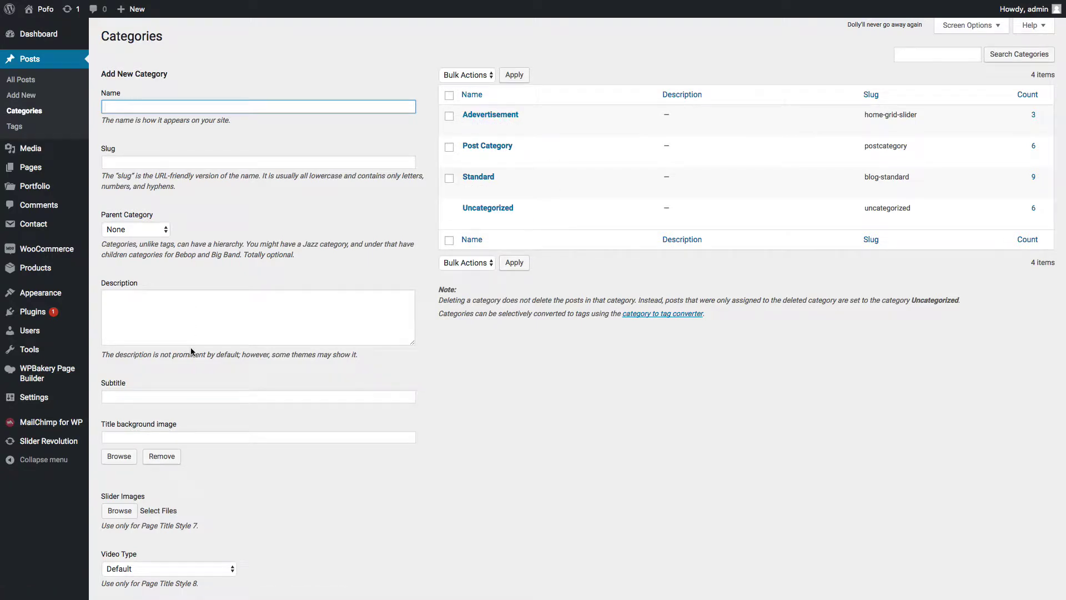
pyautogui.click(25, 96)
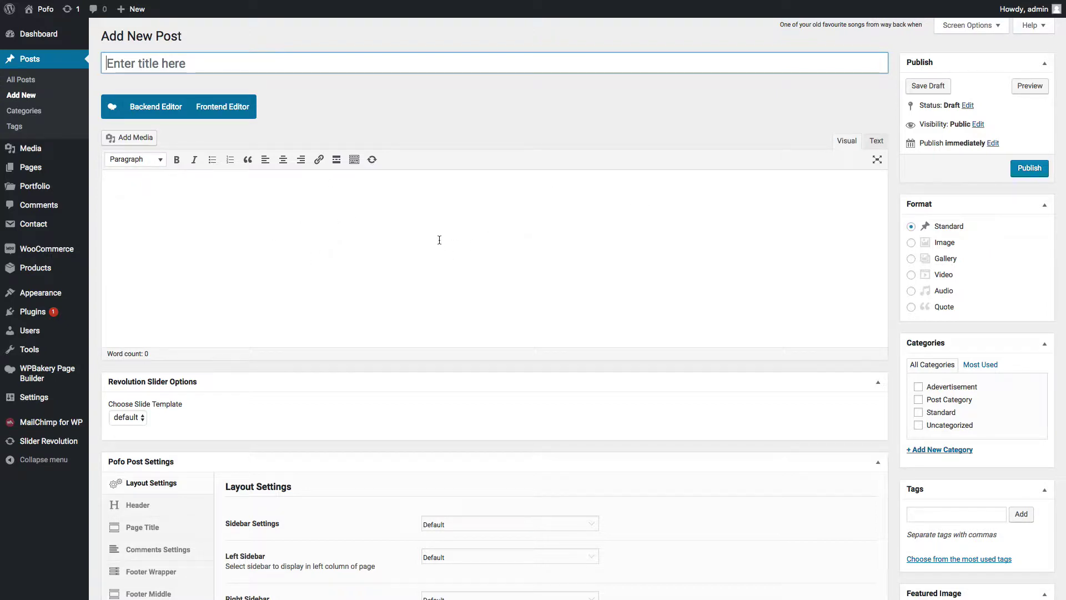
# Switch the new post to the WPBakery Backend Editor and set its format to Gallery, then Video.
pyautogui.click(153, 112)
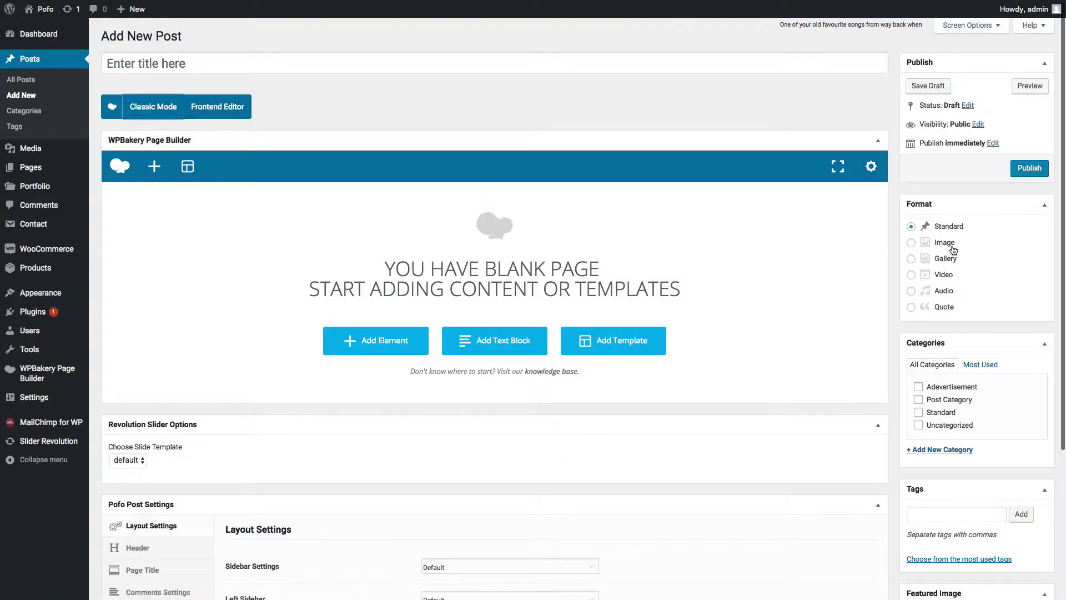
pyautogui.click(911, 259)
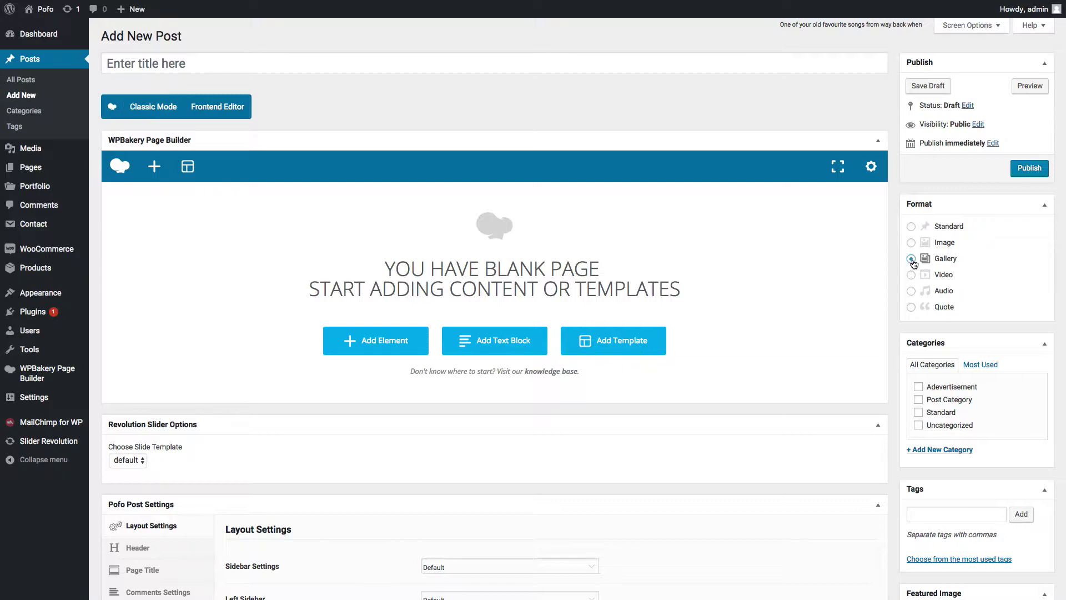
pyautogui.scroll(-5, 731, 250)
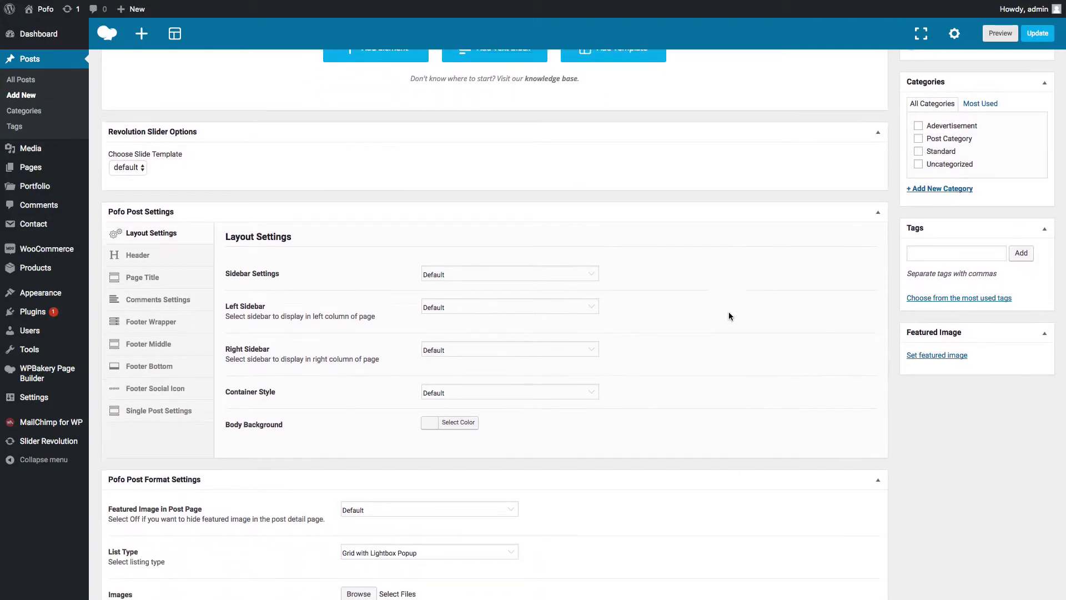
pyautogui.scroll(-2, 750, 283)
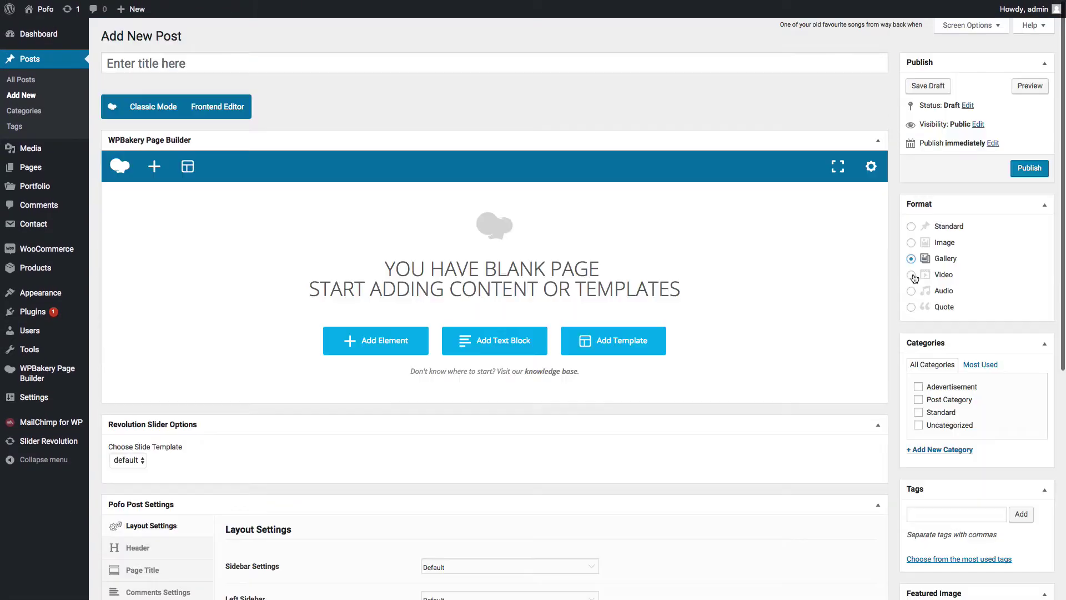
pyautogui.click(911, 274)
# Choose External Url as the video type, then change the post format to Audio.
pyautogui.scroll(-2, 806, 372)
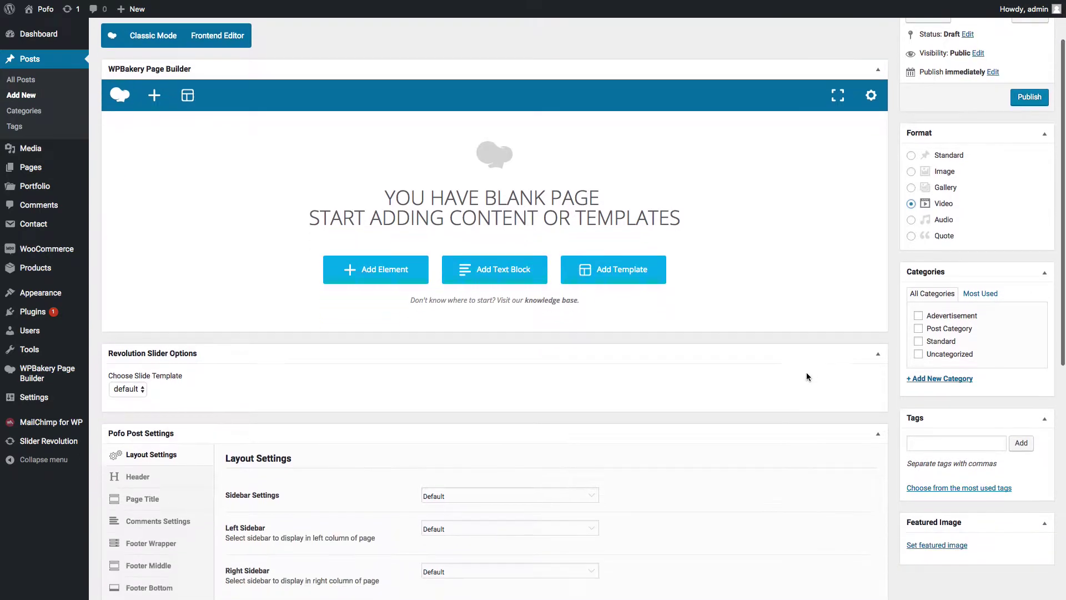
pyautogui.scroll(-10, 806, 377)
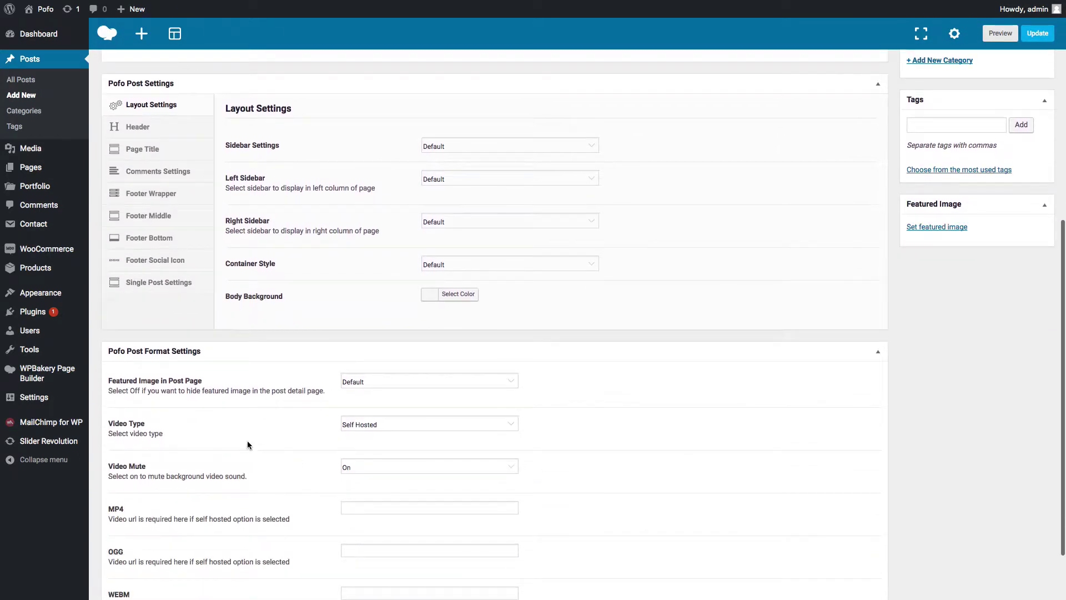
pyautogui.click(127, 440)
pyautogui.scroll(-3, 278, 486)
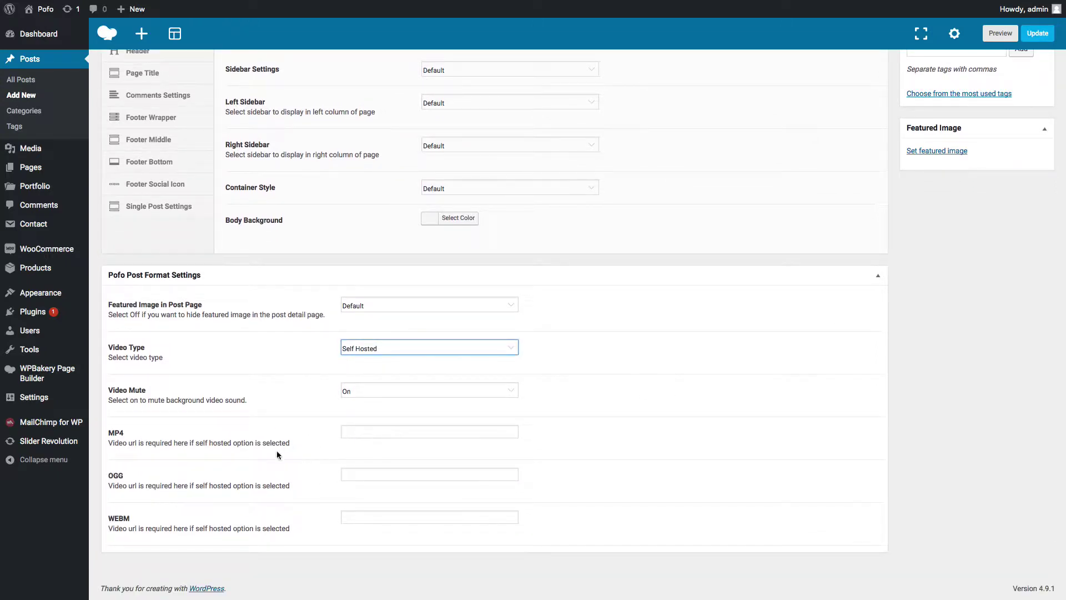
pyautogui.click(372, 354)
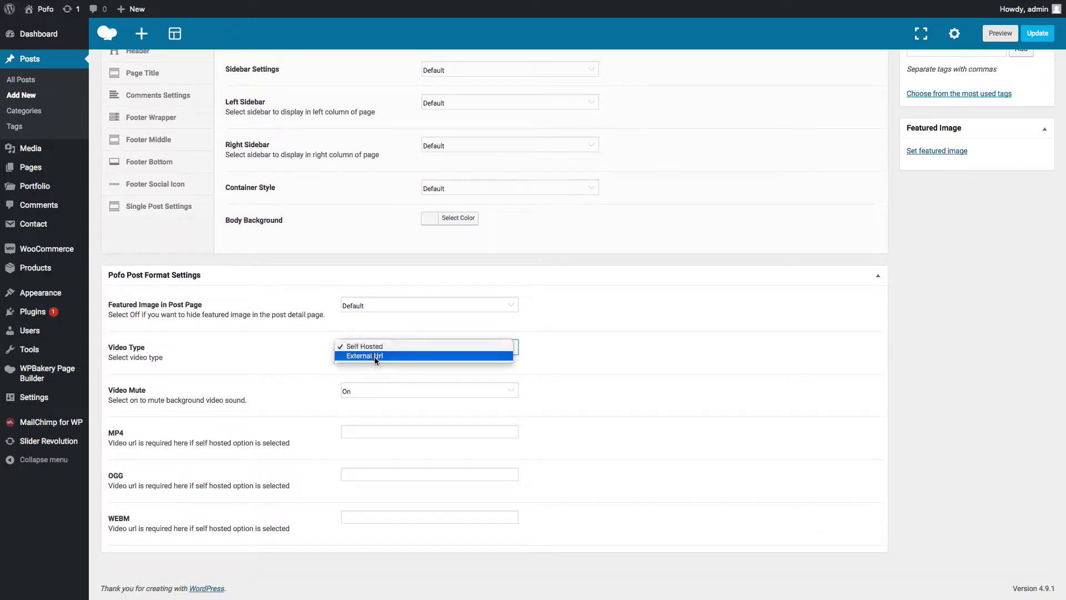
pyautogui.click(374, 358)
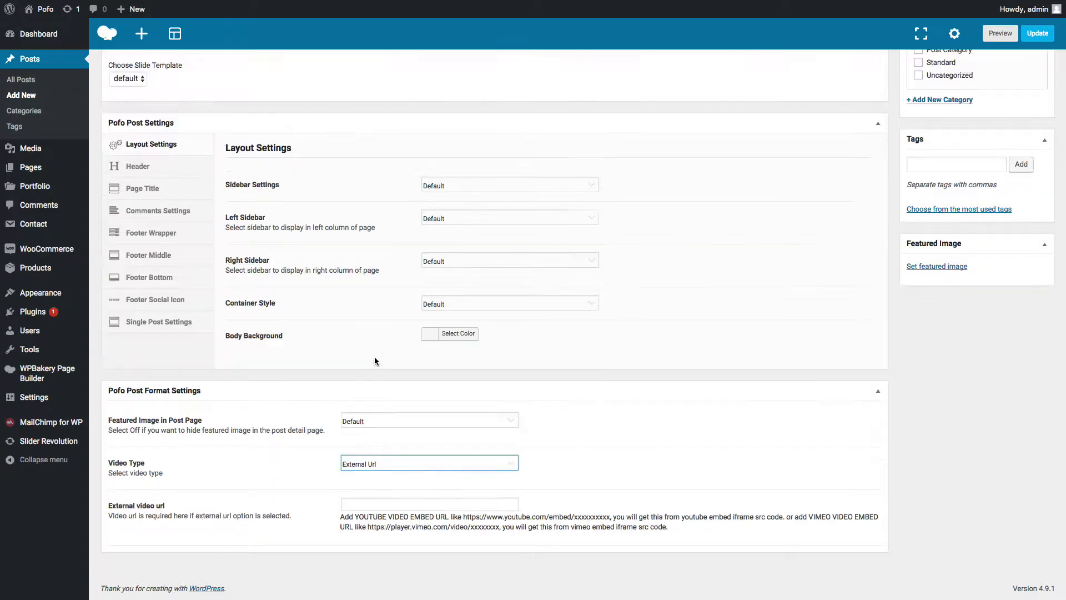
pyautogui.click(365, 506)
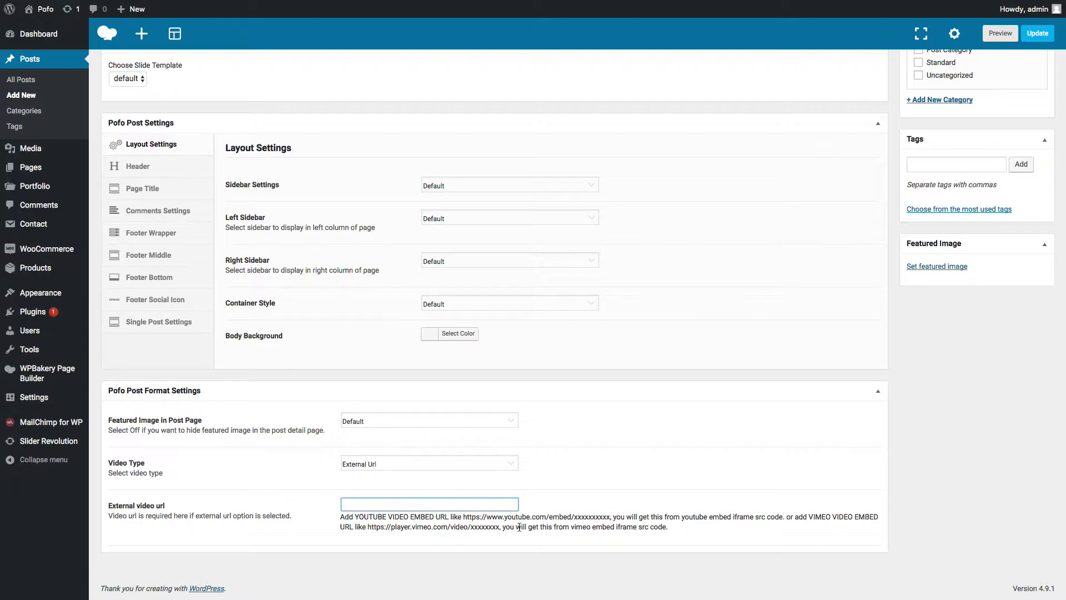
pyautogui.scroll(4, 500, 444)
pyautogui.click(911, 144)
# Change the post format to Quote, then return to editing the 'Blog List Shortcode' page.
pyautogui.scroll(-3, 484, 367)
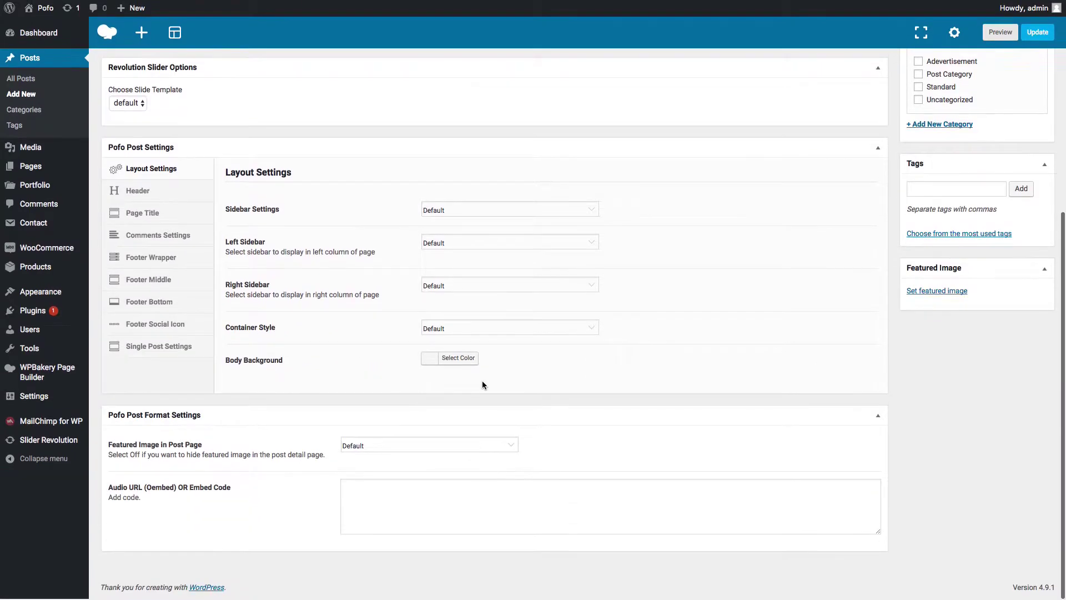
pyautogui.click(385, 499)
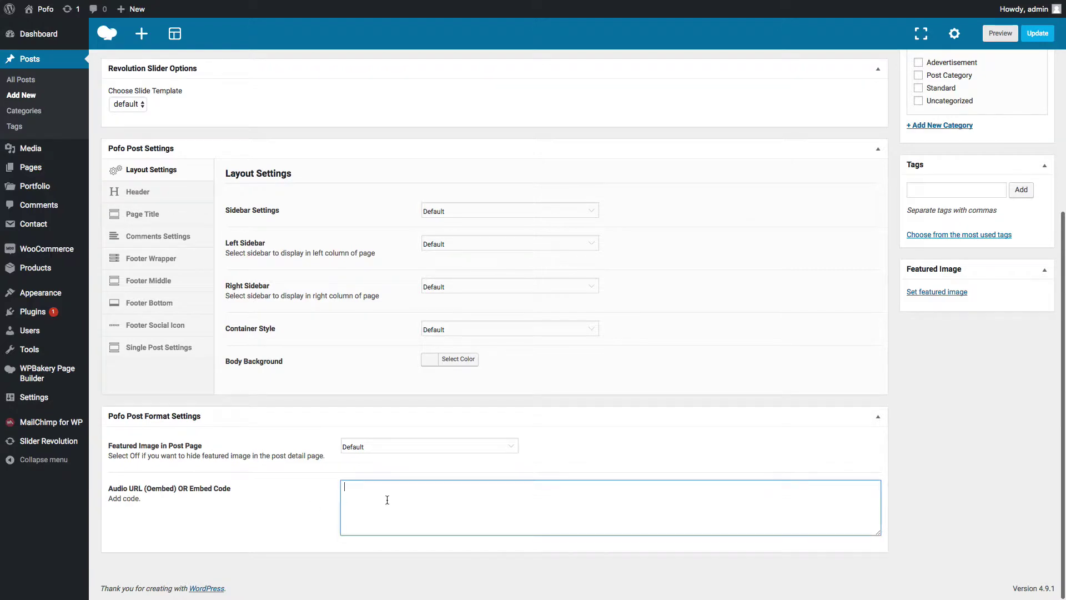
pyautogui.scroll(6, 368, 516)
pyautogui.click(911, 285)
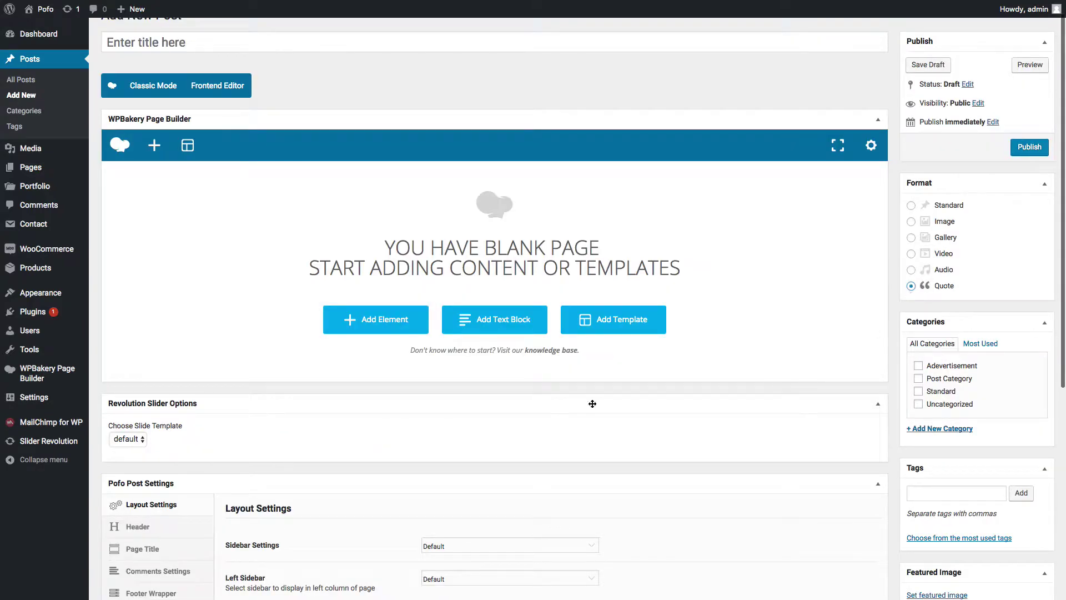
pyautogui.scroll(-6, 591, 405)
pyautogui.click(373, 513)
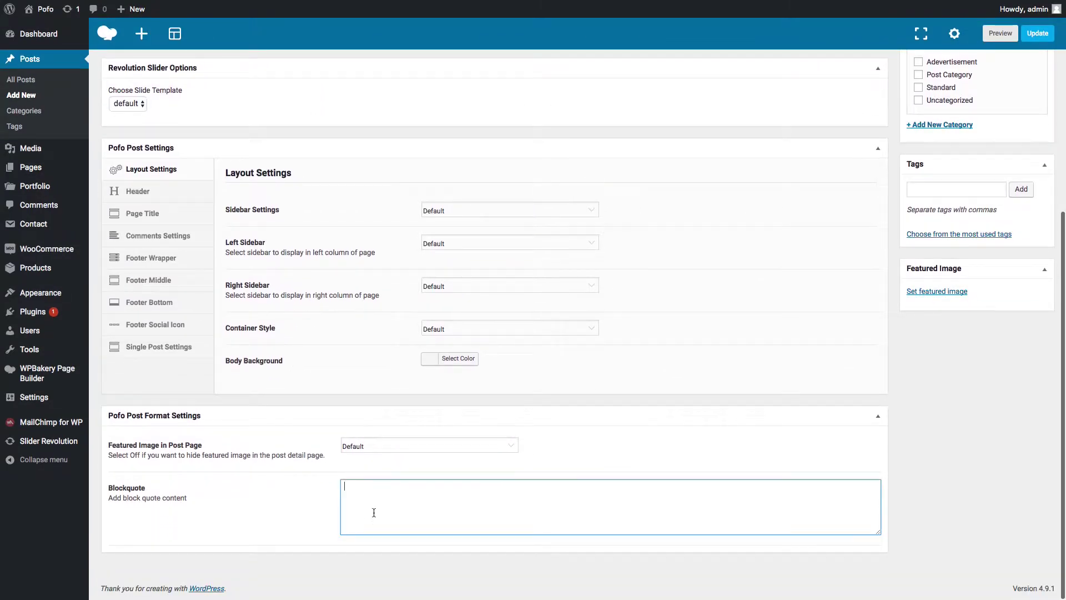
pyautogui.scroll(2, 627, 439)
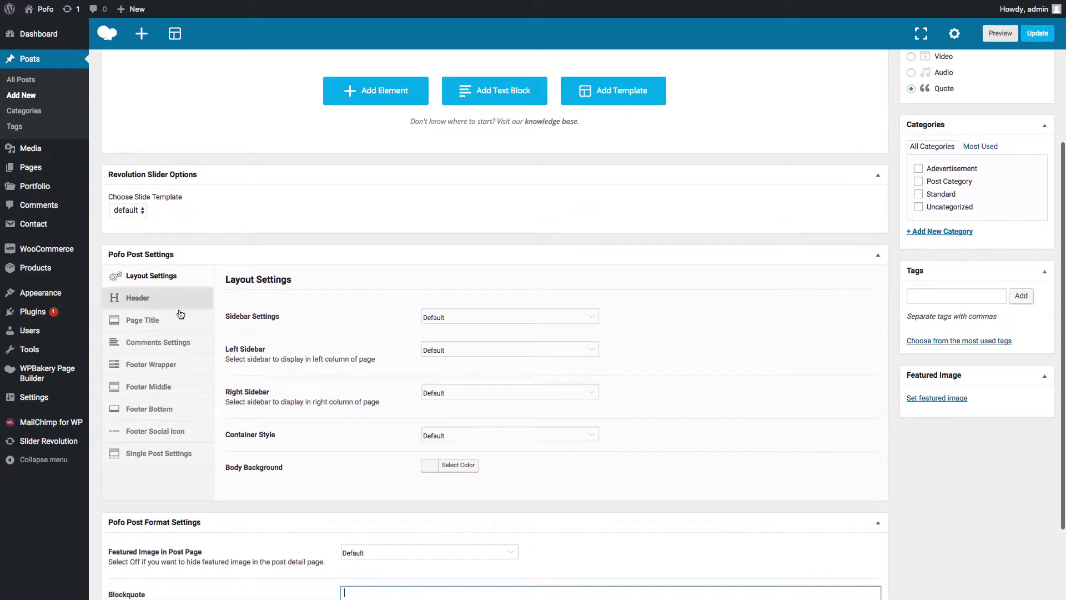
pyautogui.scroll(3, 917, 331)
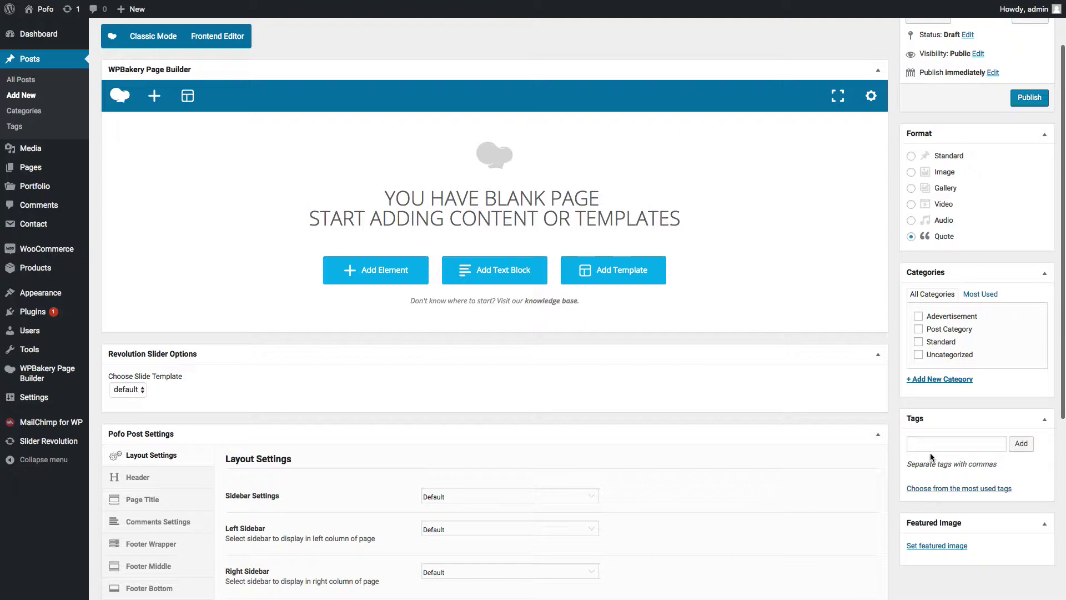
pyautogui.scroll(-3, 911, 458)
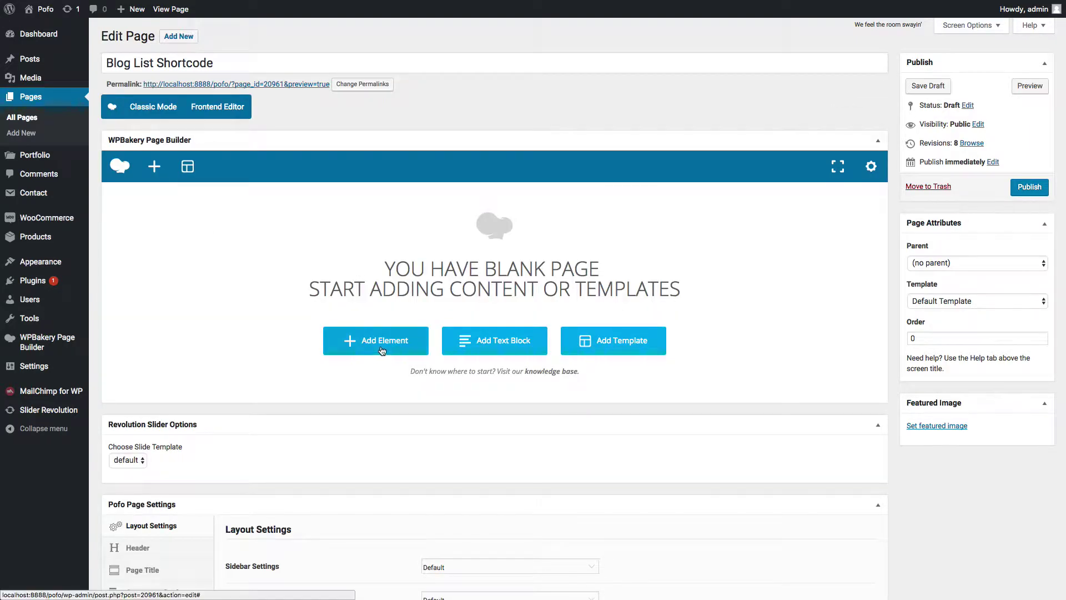
# Add an empty row and place a Pofo Blog List element inside it.
pyautogui.click(382, 348)
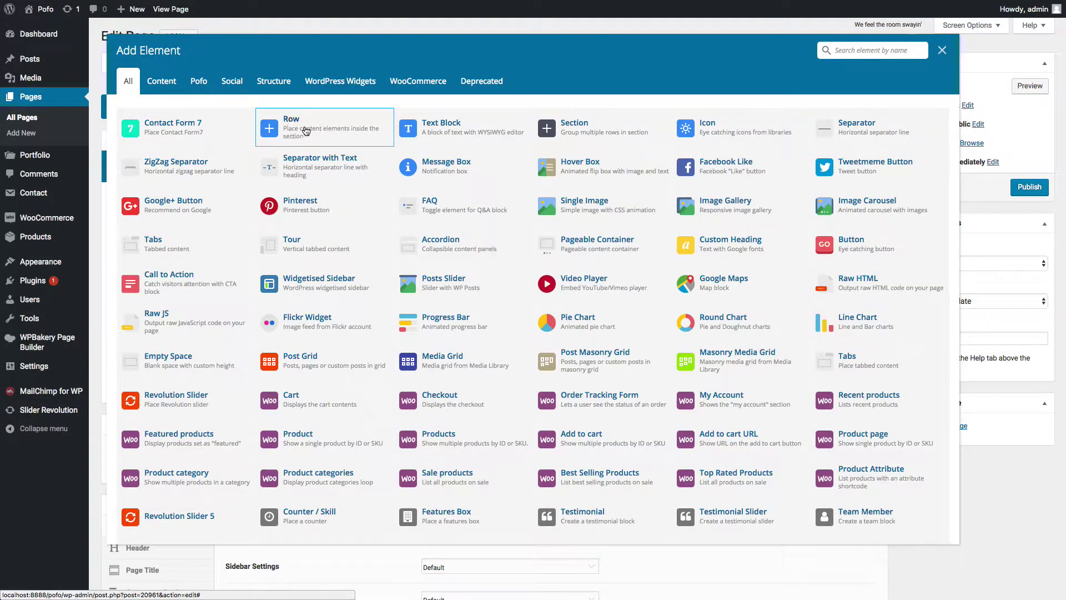
pyautogui.click(302, 66)
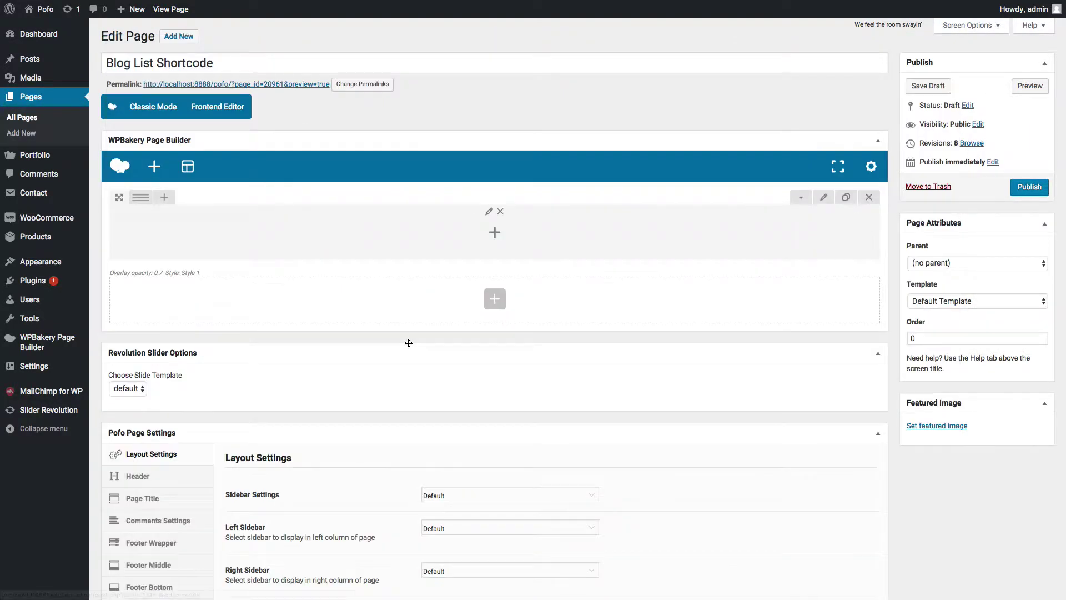
pyautogui.click(496, 236)
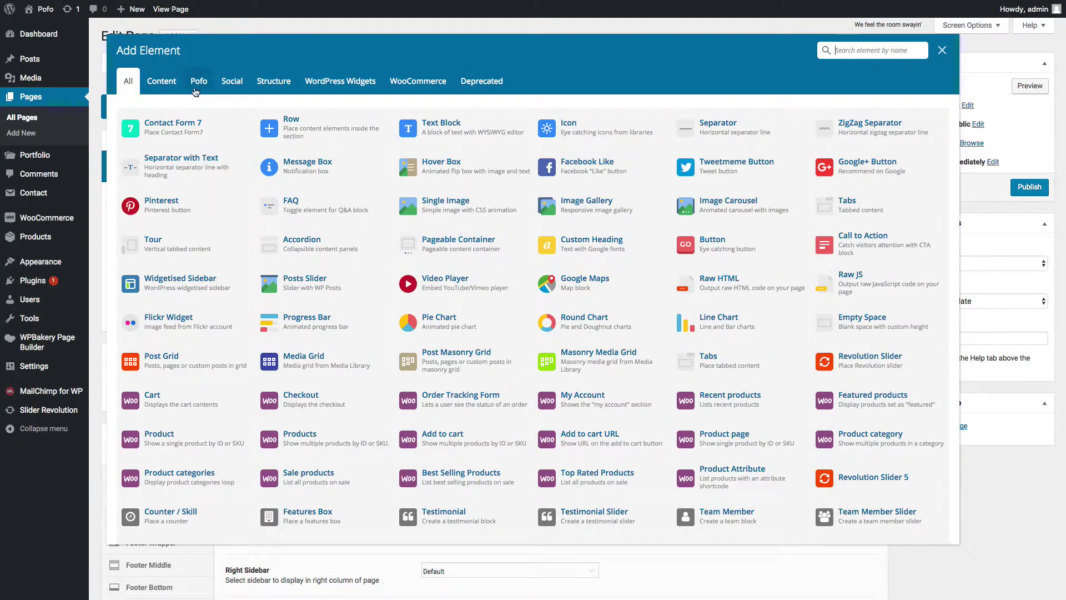
pyautogui.click(198, 82)
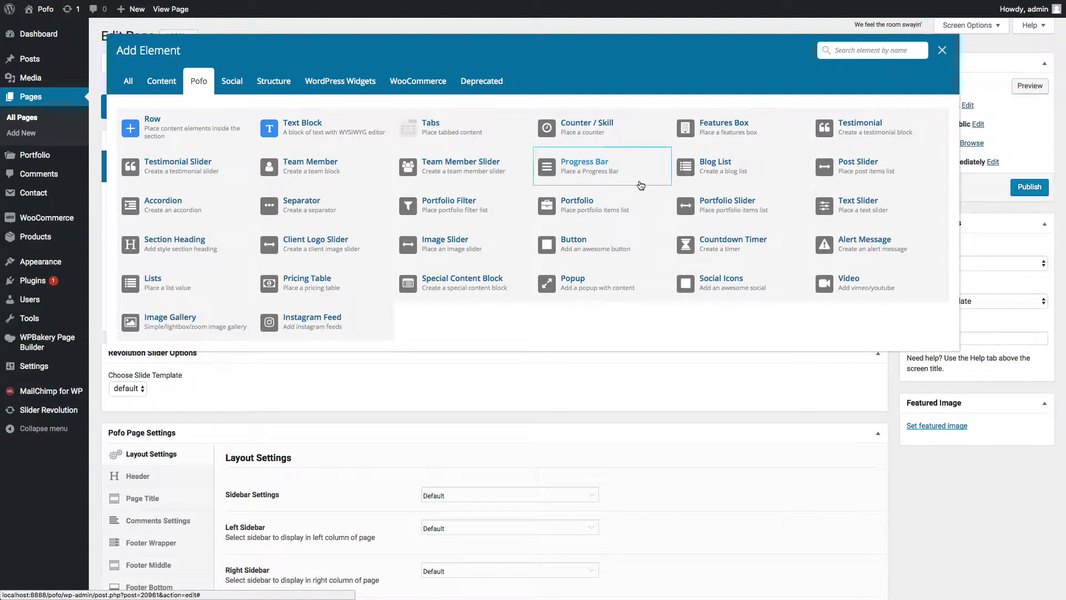
pyautogui.click(720, 174)
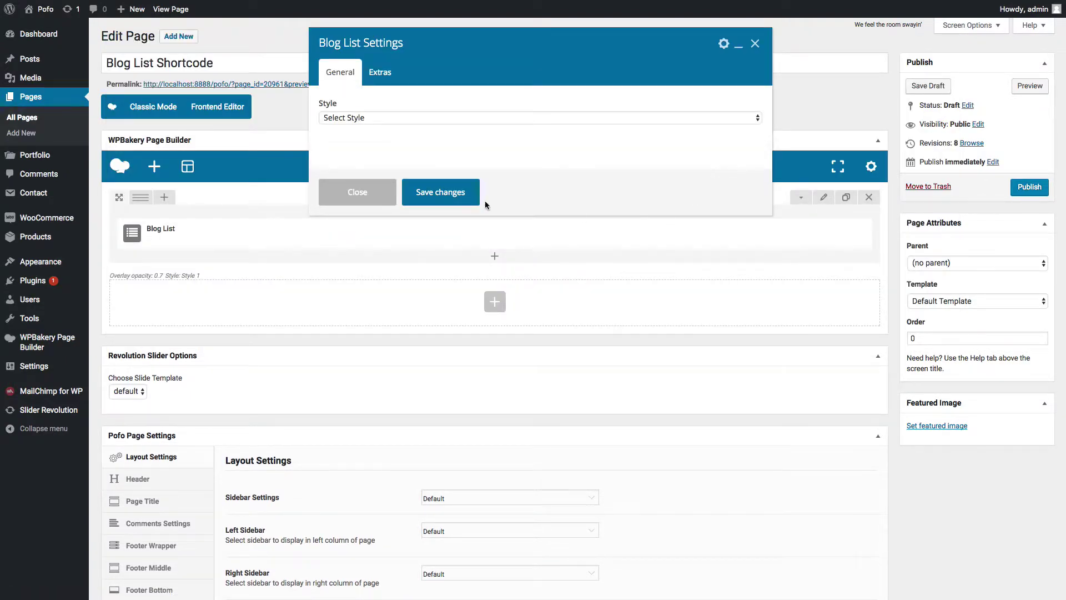
# Choose the Full width Blog List style and limit it to Standard posts.
pyautogui.click(374, 118)
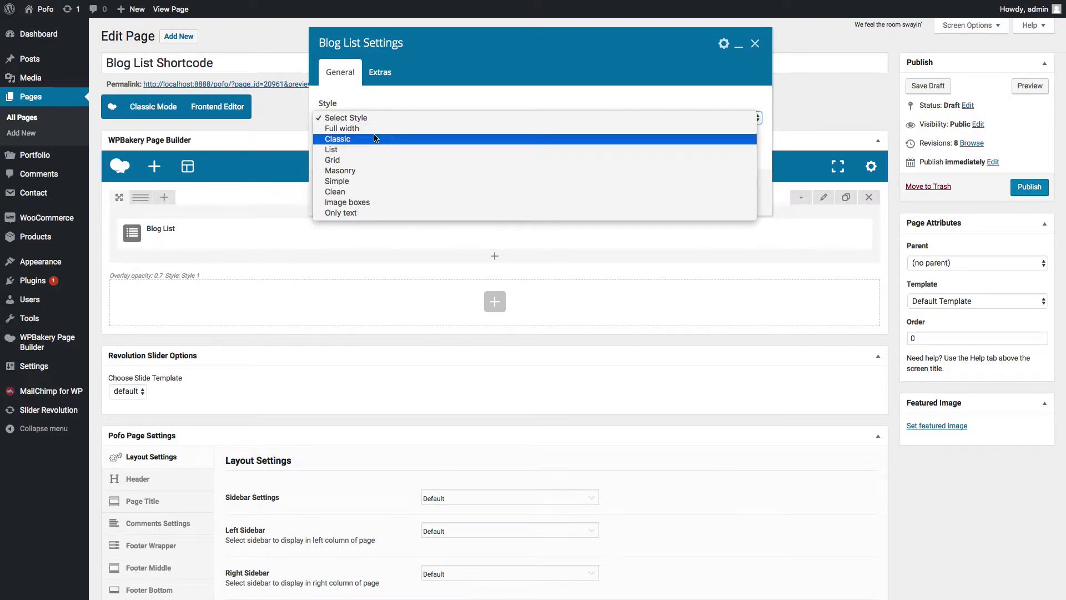
pyautogui.click(346, 129)
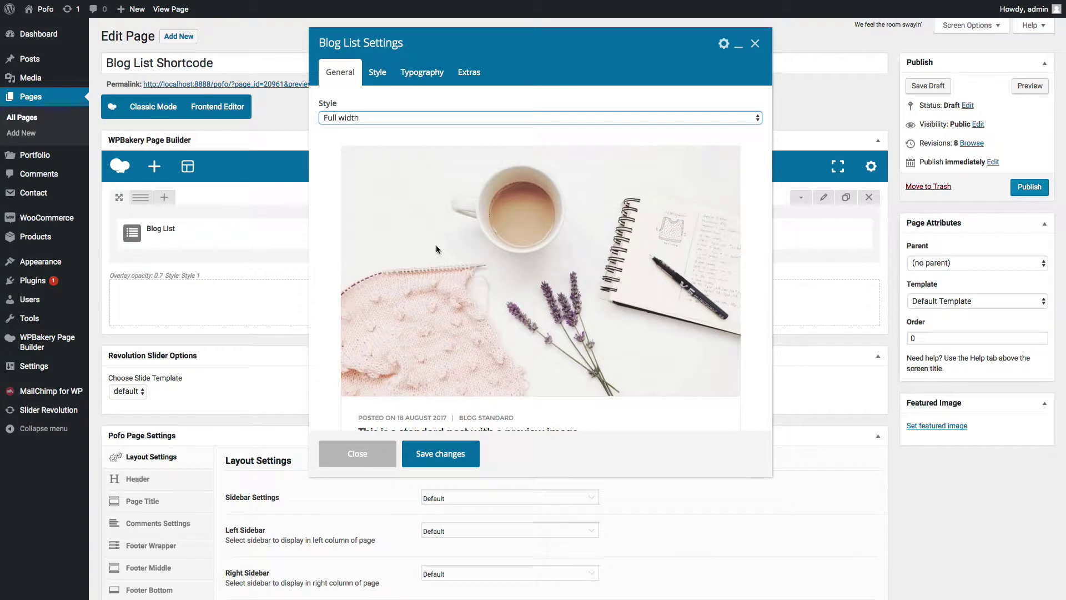
pyautogui.scroll(-3, 436, 249)
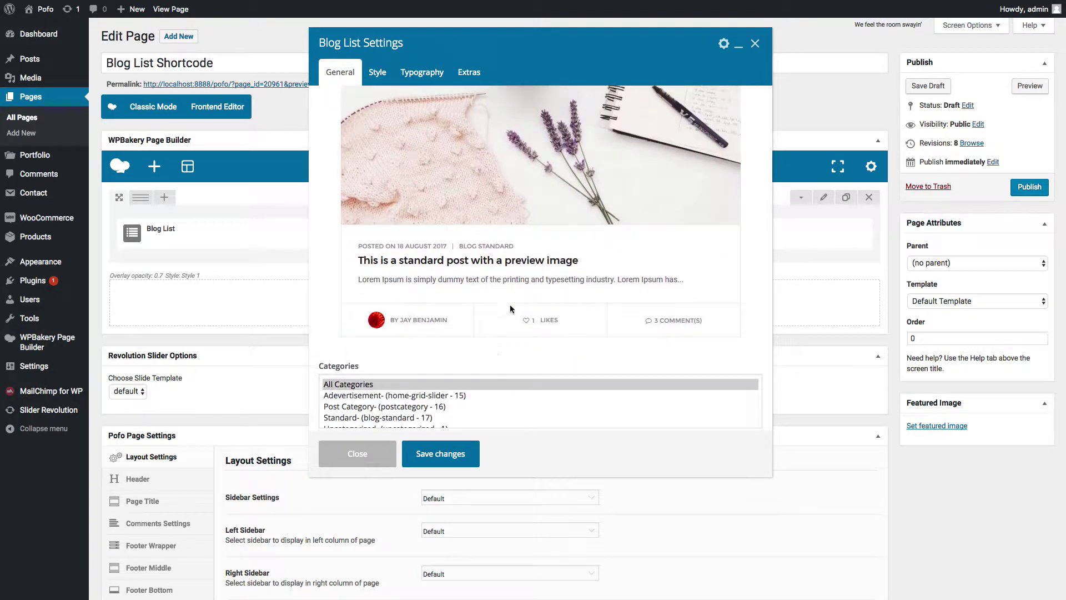
pyautogui.scroll(-1, 333, 308)
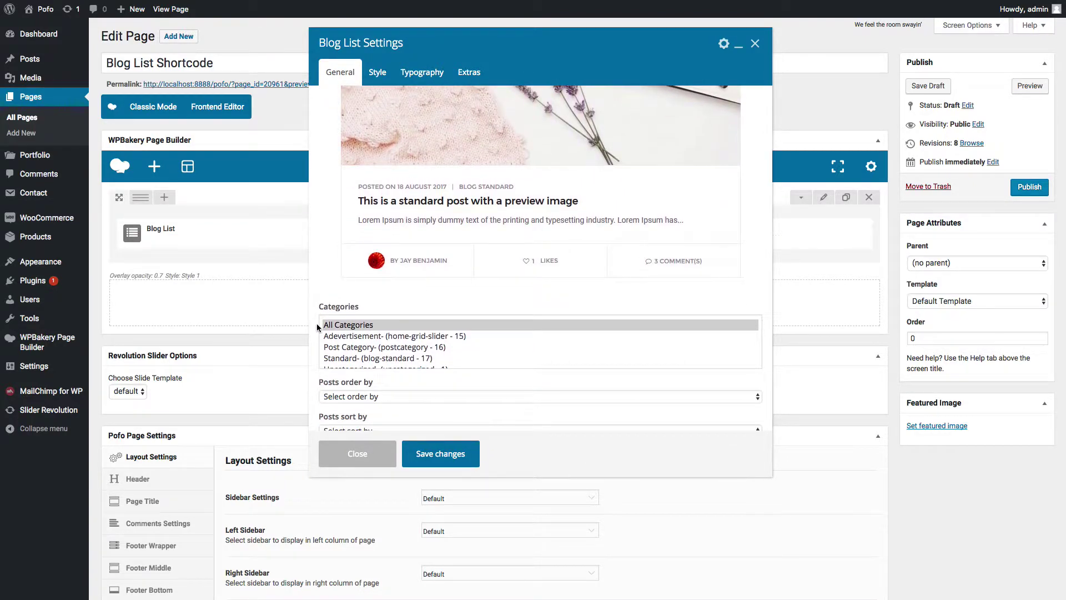
pyautogui.click(355, 358)
# Order the posts by Date, sorted Descending.
pyautogui.scroll(-1, 354, 303)
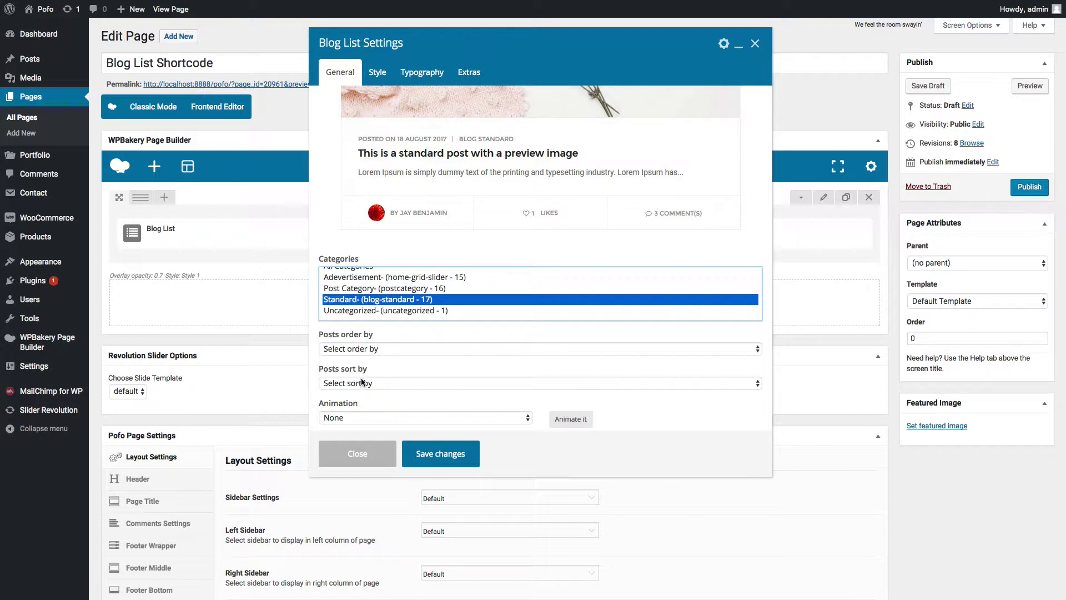
pyautogui.scroll(-1, 345, 352)
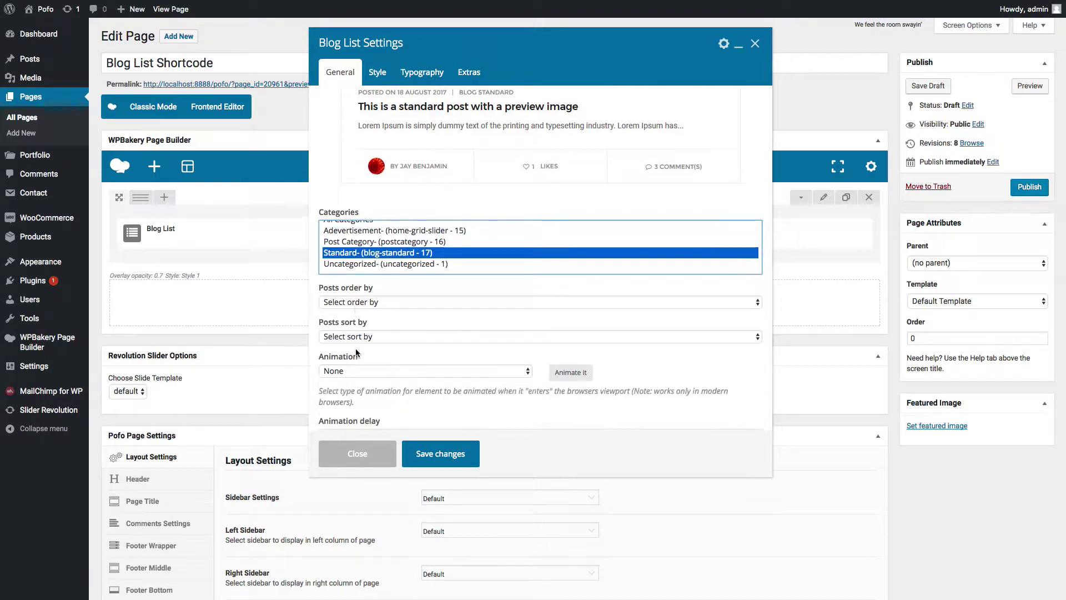
pyautogui.click(355, 298)
pyautogui.click(355, 307)
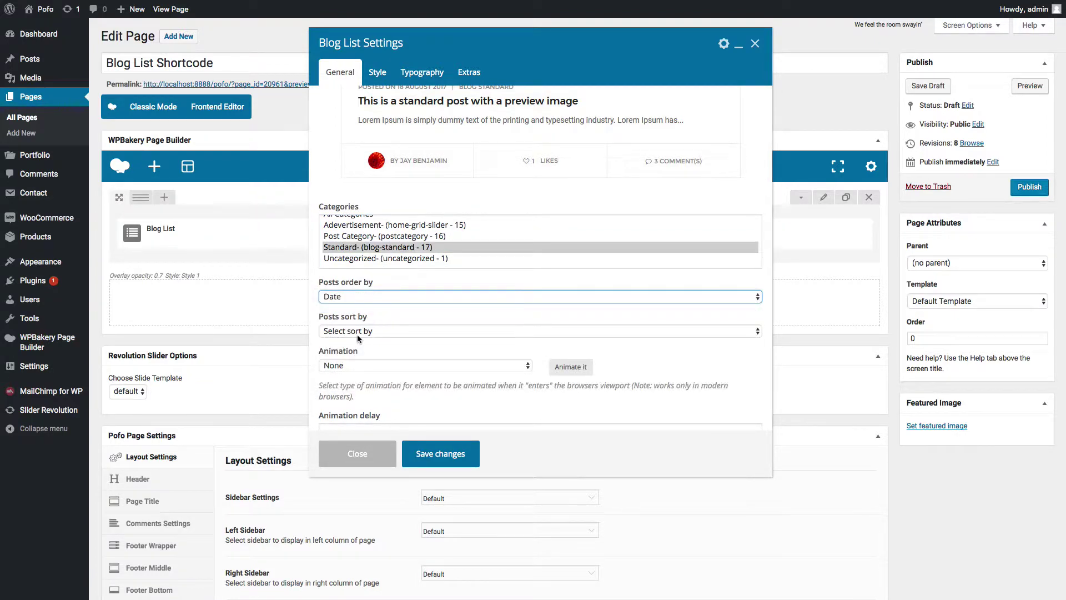
pyautogui.click(353, 332)
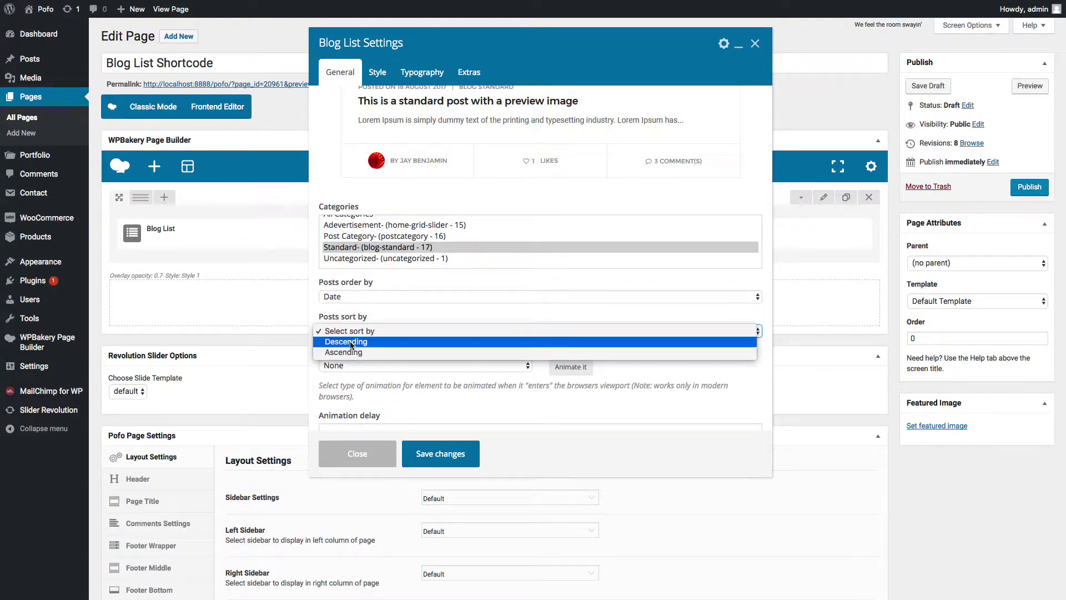
pyautogui.click(349, 342)
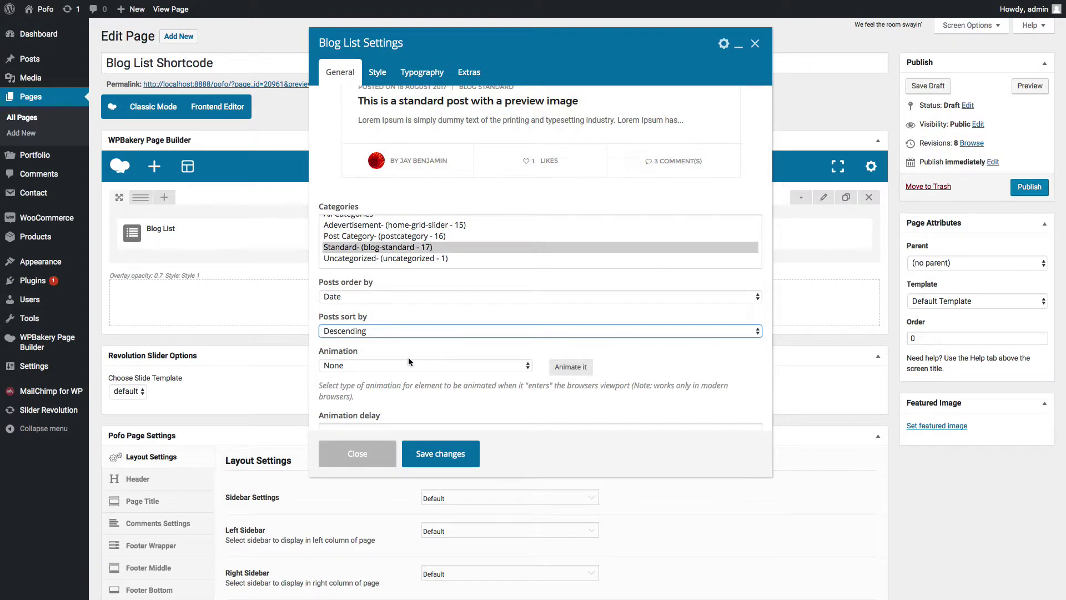
# Keep Animation at None and set posts per page to 4.
pyautogui.scroll(-2, 344, 311)
pyautogui.click(522, 322)
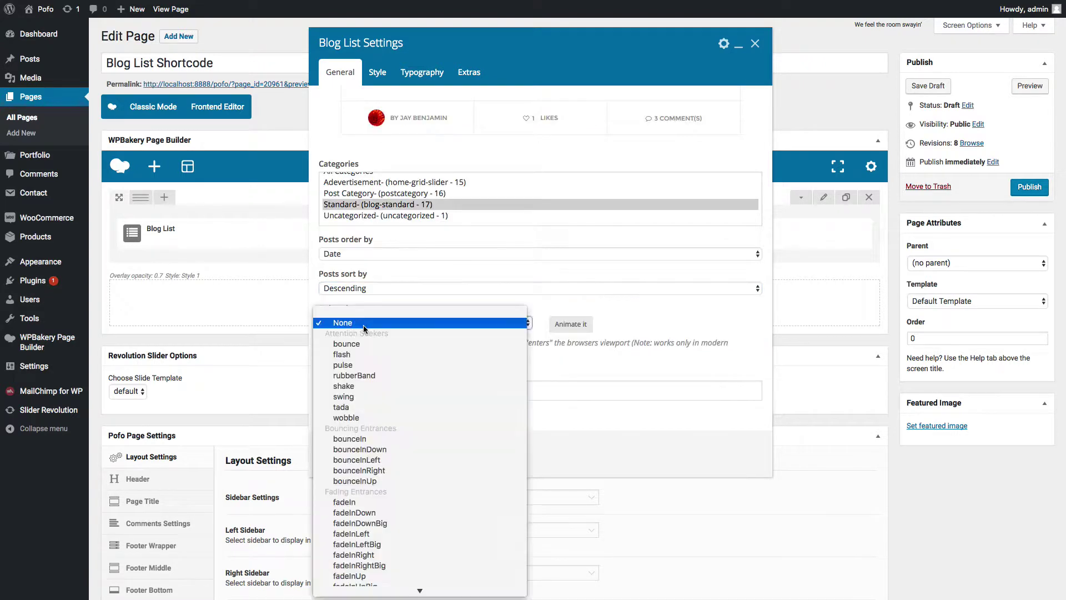
pyautogui.click(392, 311)
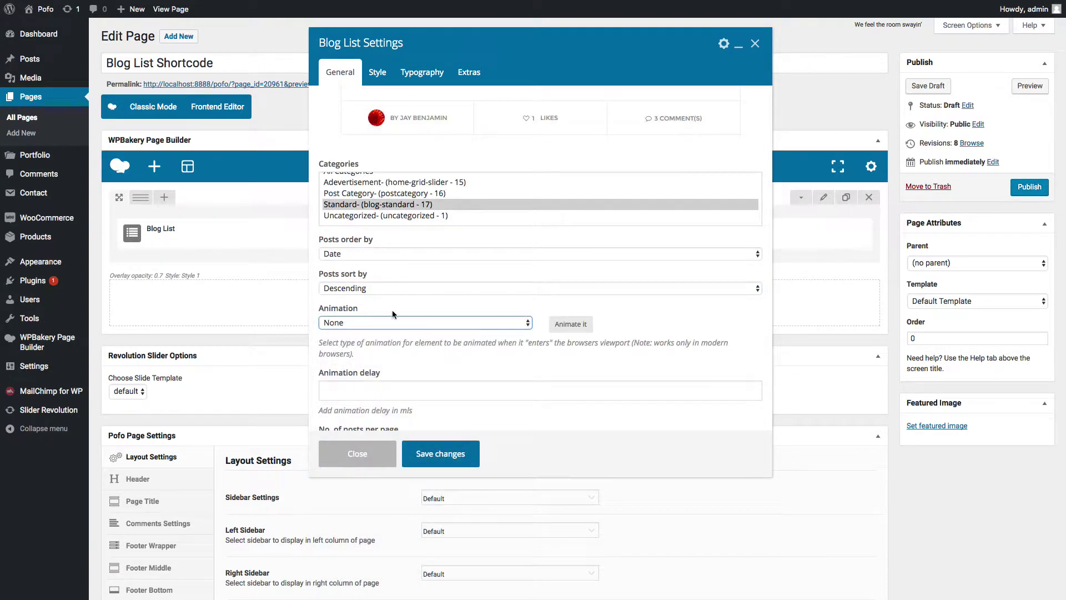
pyautogui.scroll(-1, 425, 329)
pyautogui.scroll(-2, 425, 329)
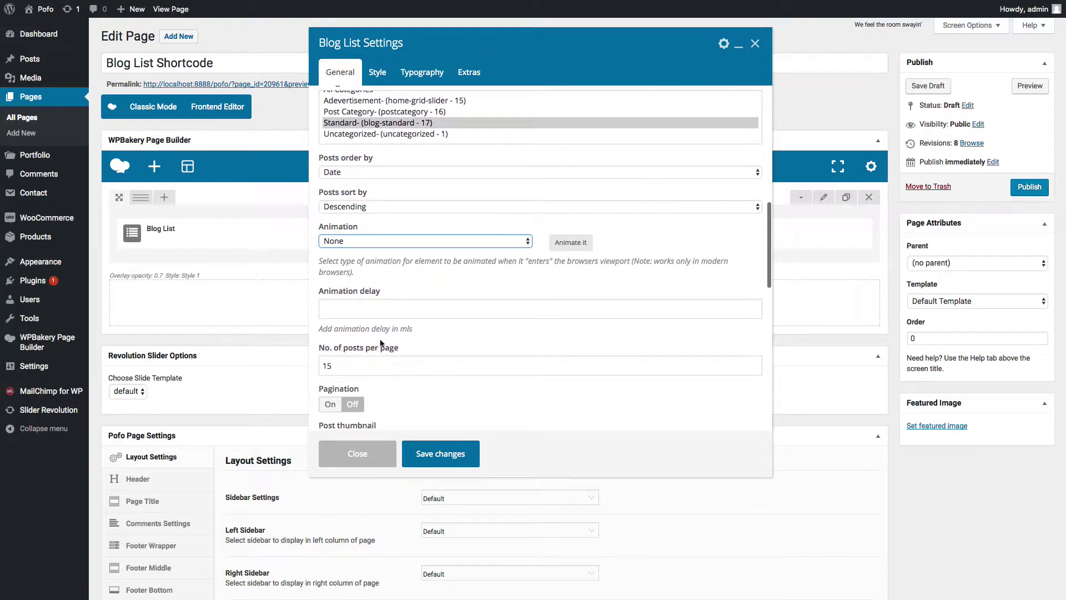
pyautogui.click(369, 312)
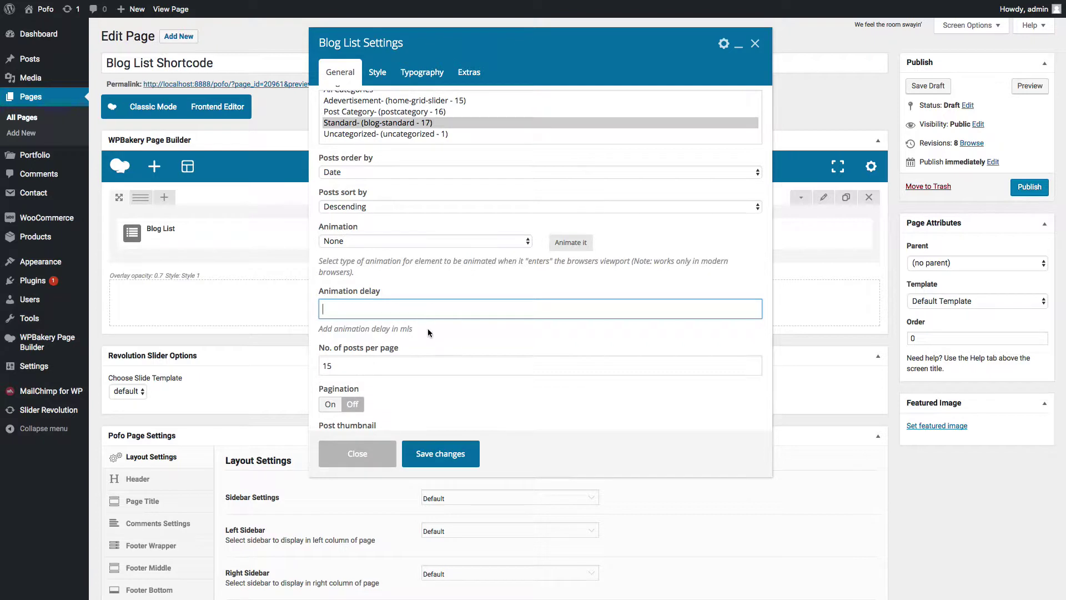
pyautogui.scroll(-2, 427, 331)
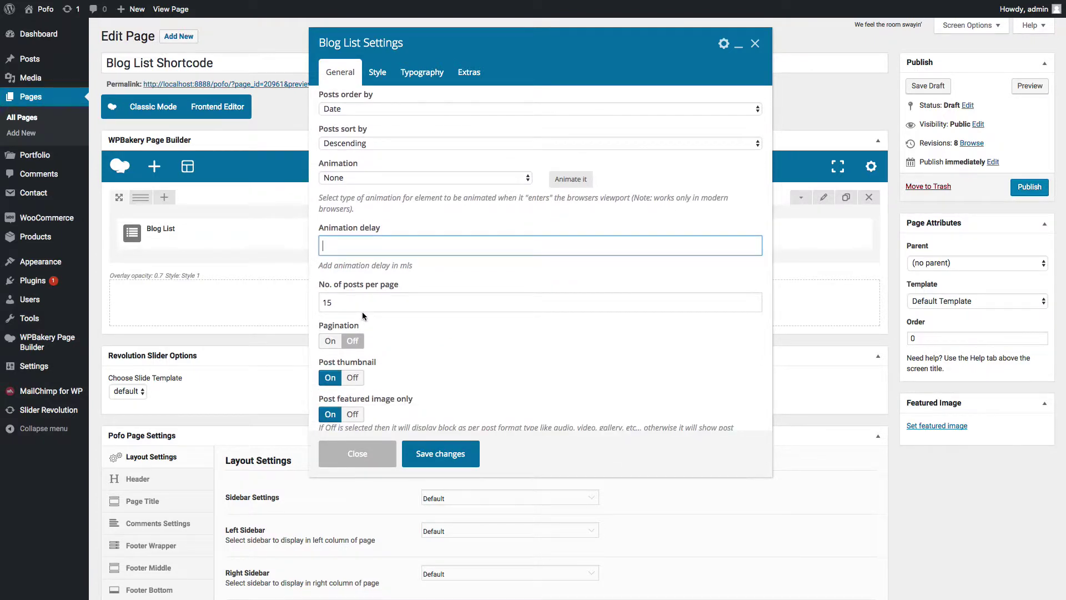
pyautogui.press('Tab')
pyautogui.write('4')
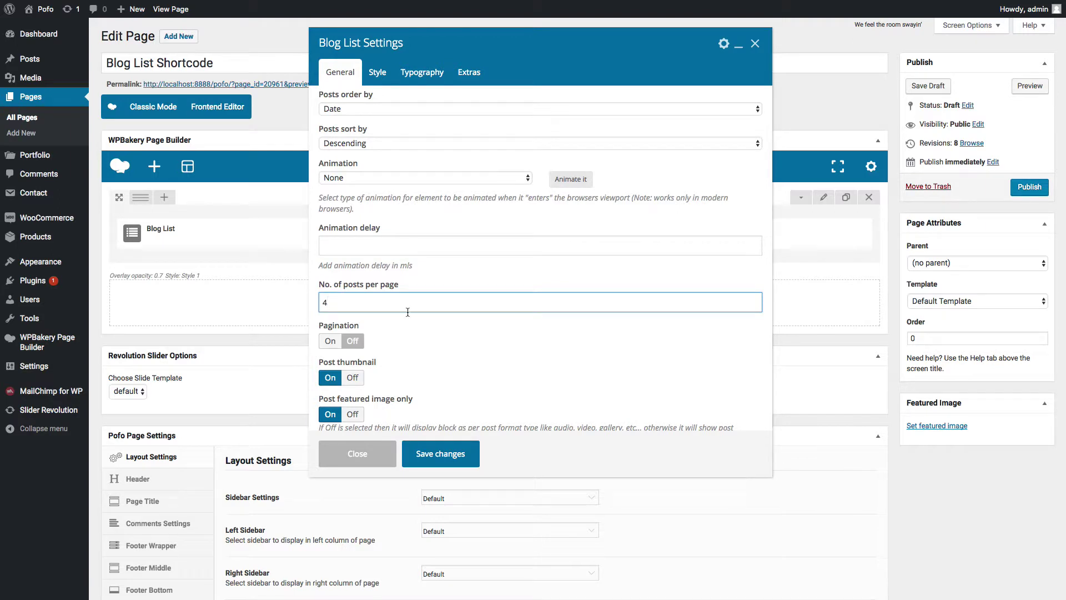
# Turn pagination on in Number style and enable post thumbnails.
pyautogui.click(329, 341)
pyautogui.scroll(-2, 405, 342)
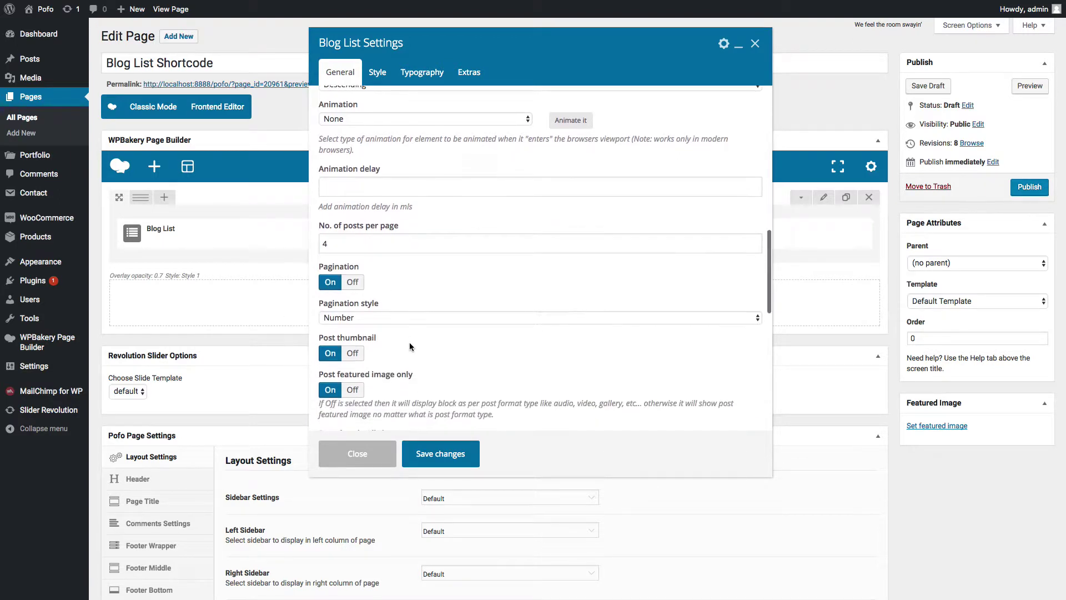
pyautogui.click(371, 318)
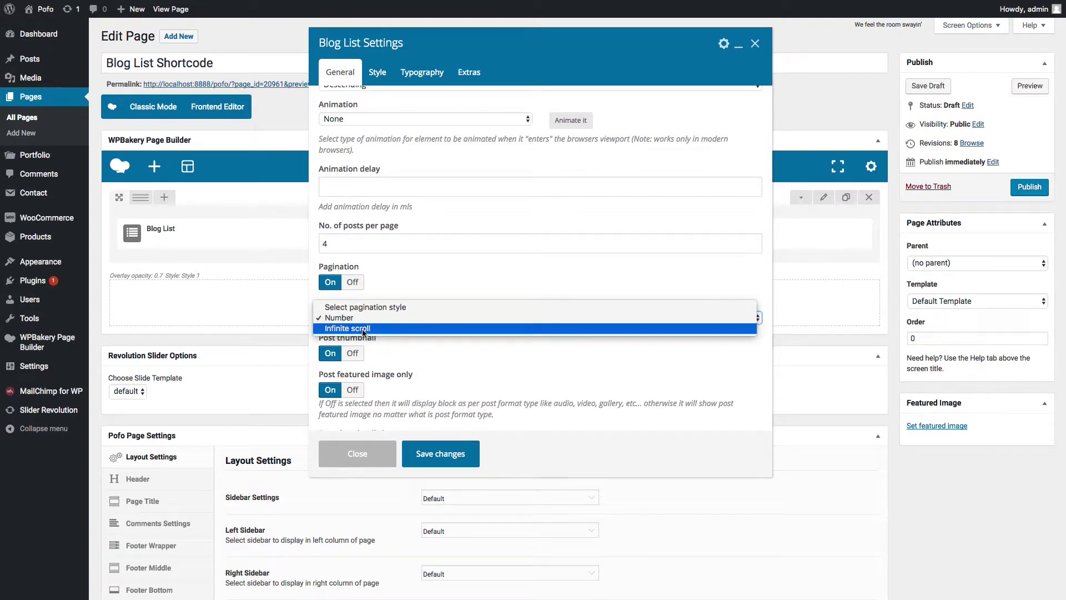
pyautogui.click(409, 296)
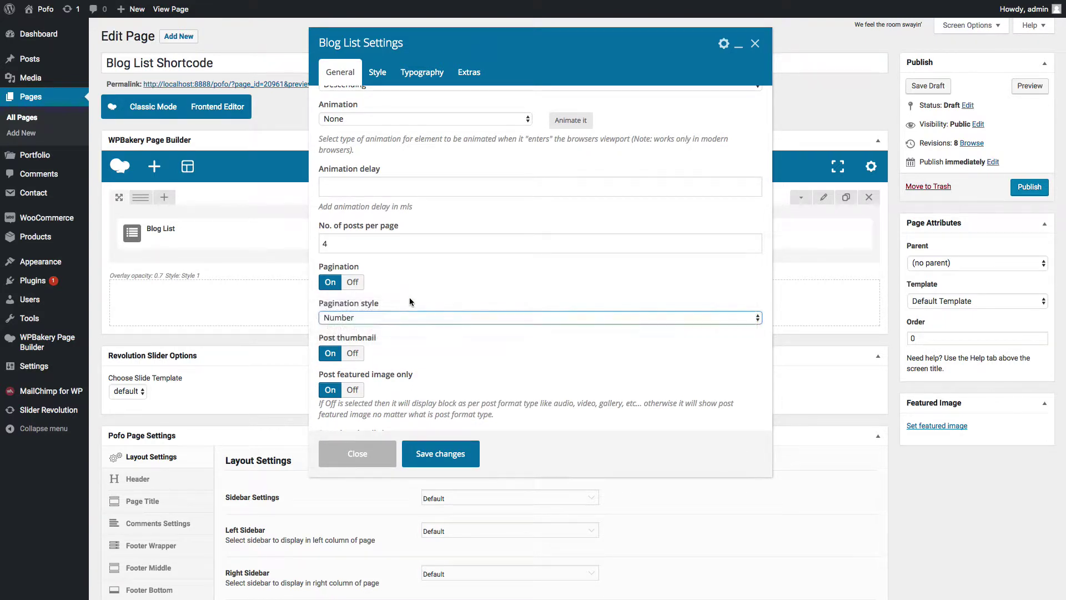
pyautogui.click(330, 354)
pyautogui.scroll(-1, 343, 355)
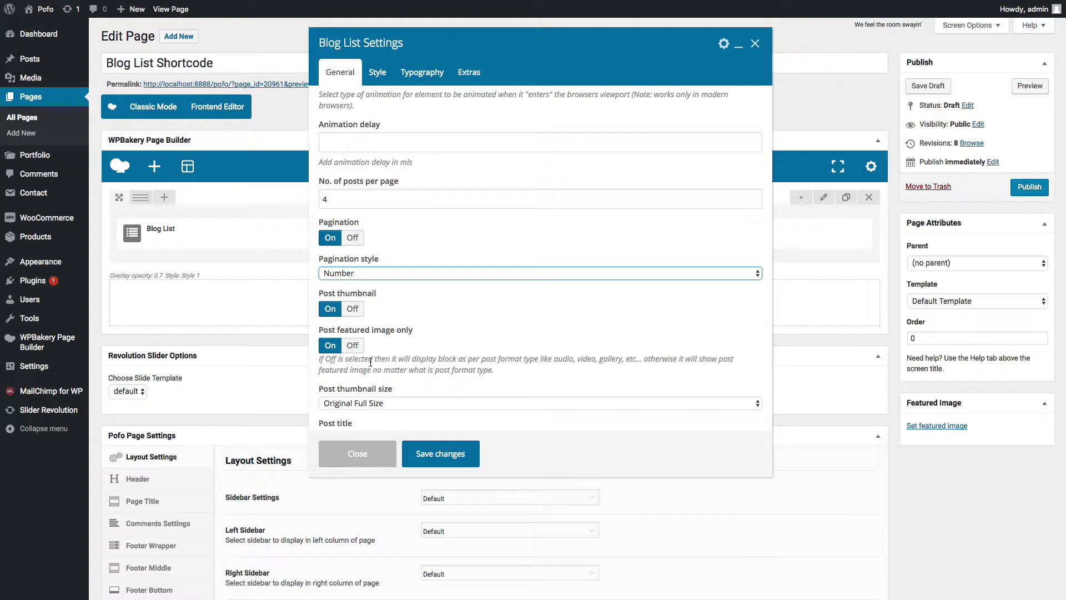
# Keep the post thumbnail size at Original Full Size.
pyautogui.scroll(-2, 370, 362)
pyautogui.click(393, 345)
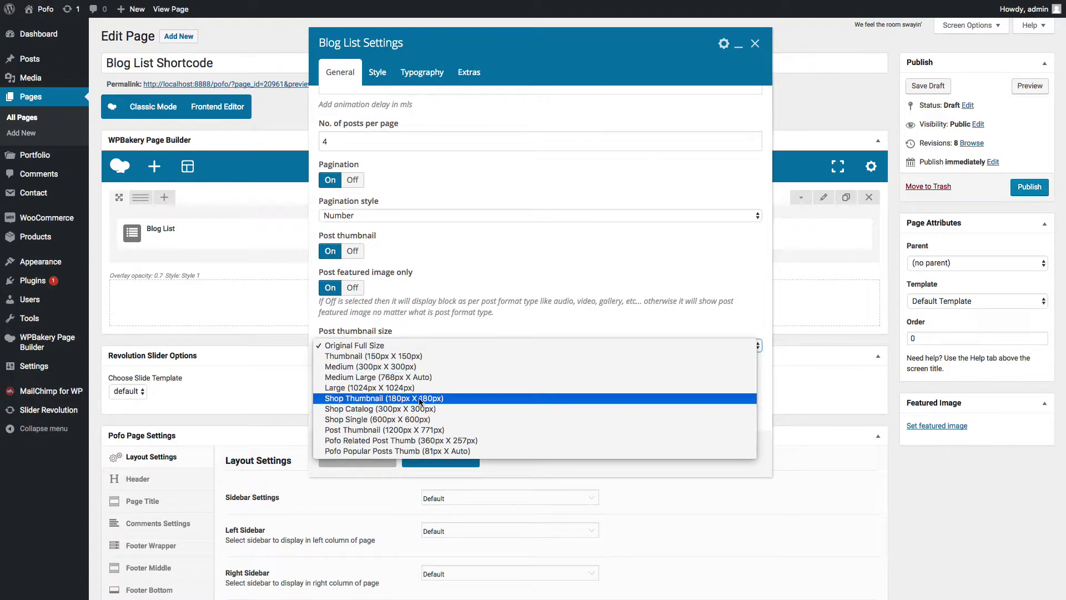
pyautogui.click(411, 326)
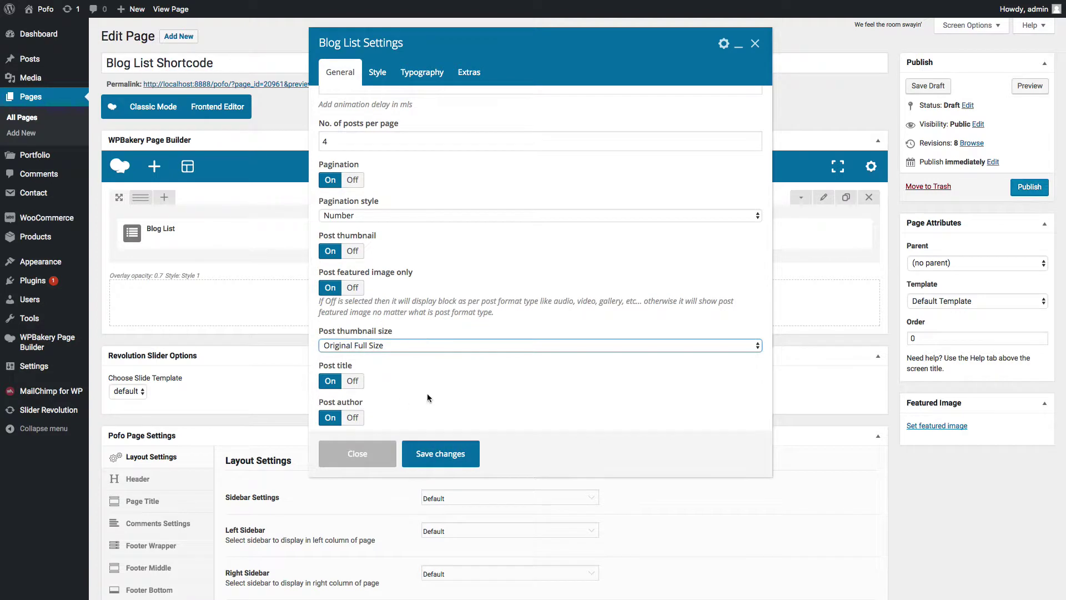
pyautogui.scroll(-1, 428, 393)
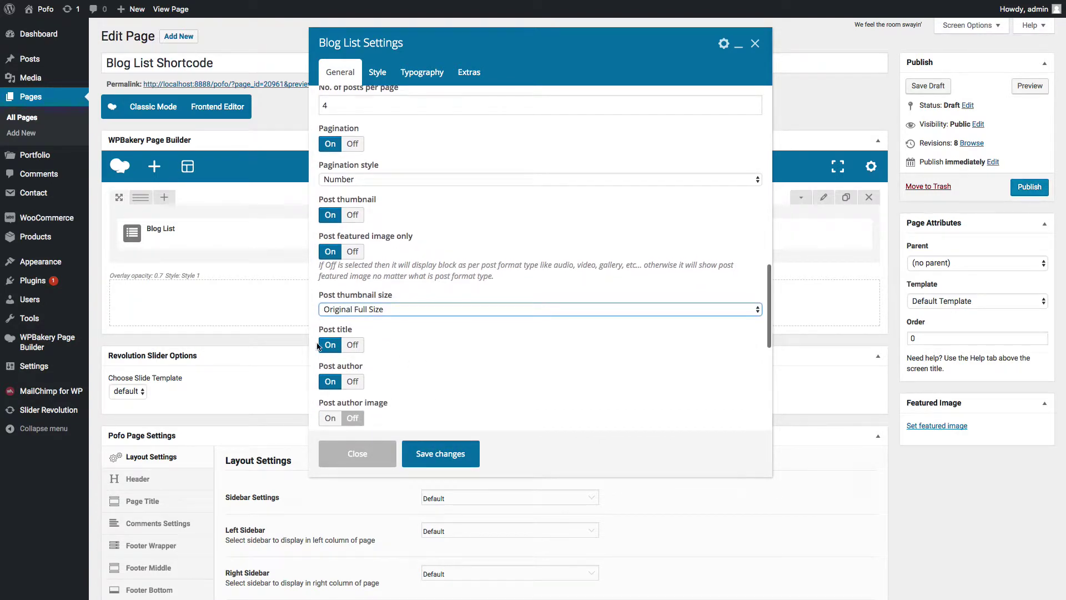
pyautogui.scroll(-3, 352, 379)
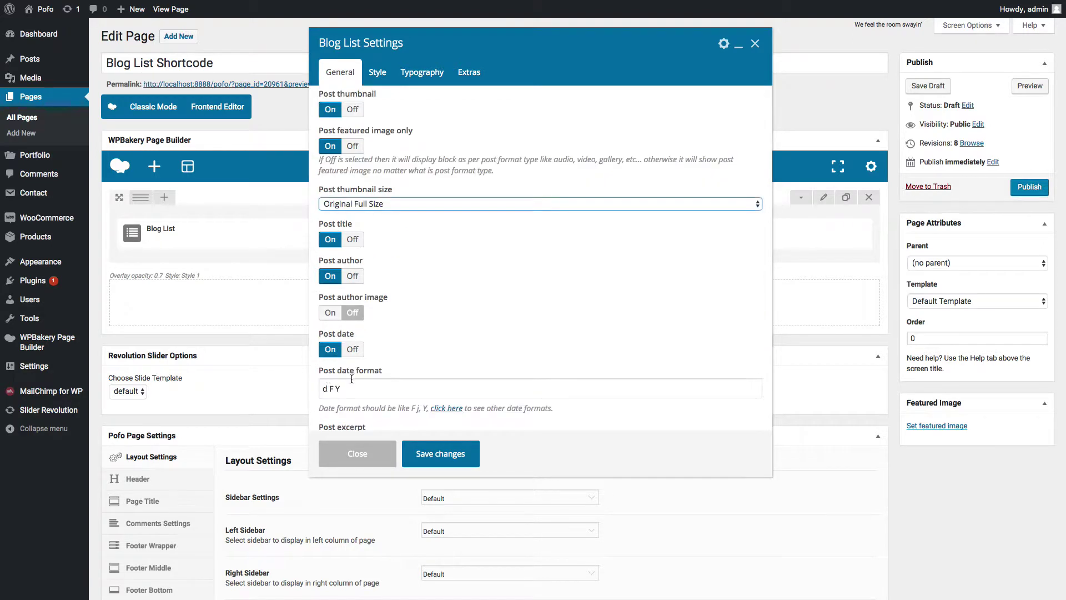
pyautogui.scroll(-2, 333, 383)
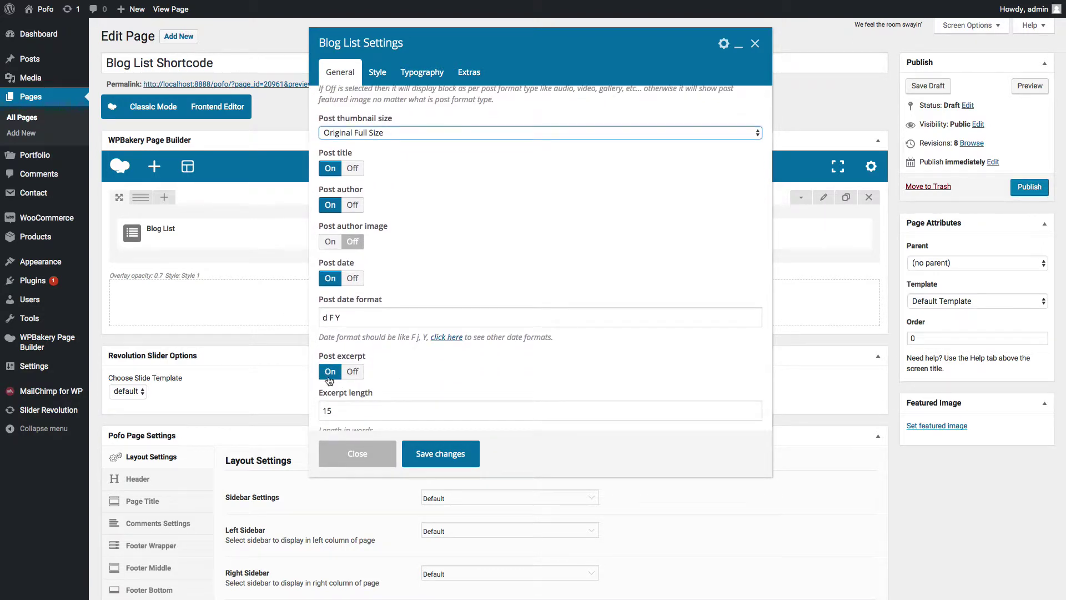
pyautogui.scroll(-1, 389, 378)
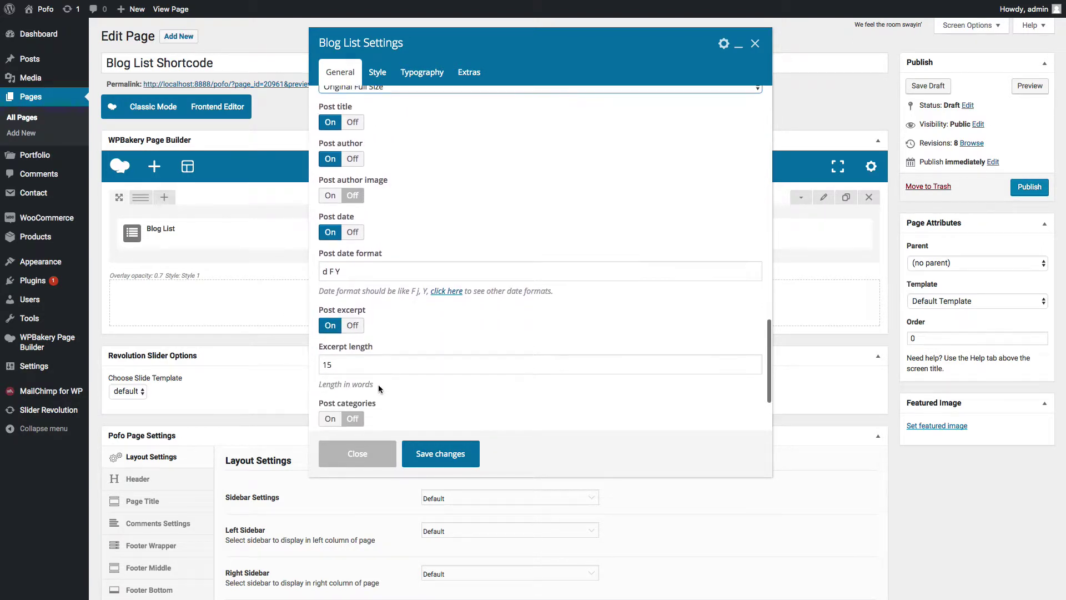
# Turn on post categories, post likes and post comments.
pyautogui.click(340, 367)
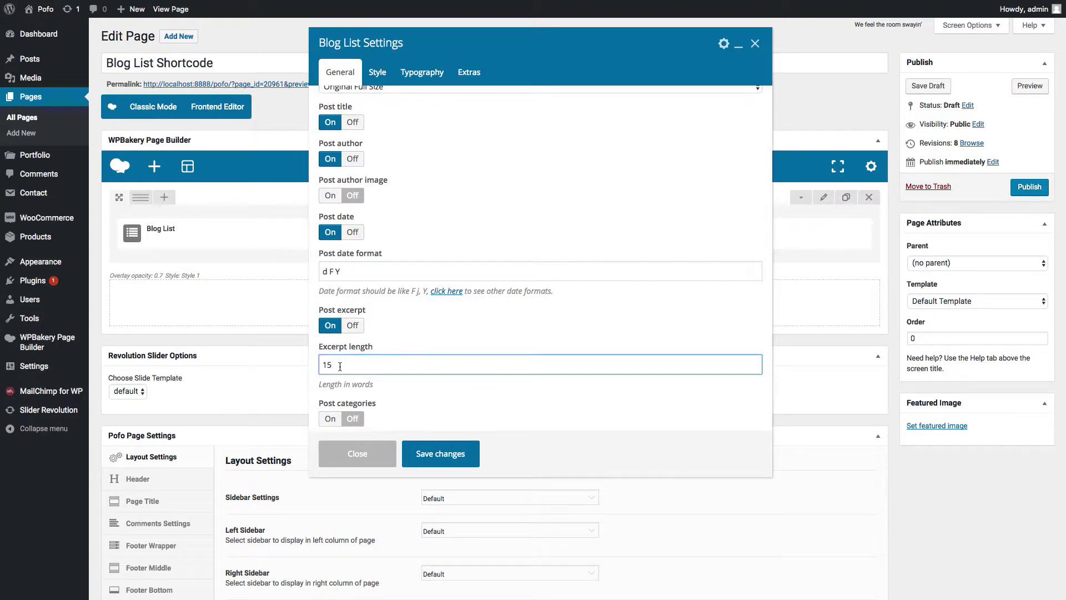
pyautogui.scroll(-2, 423, 389)
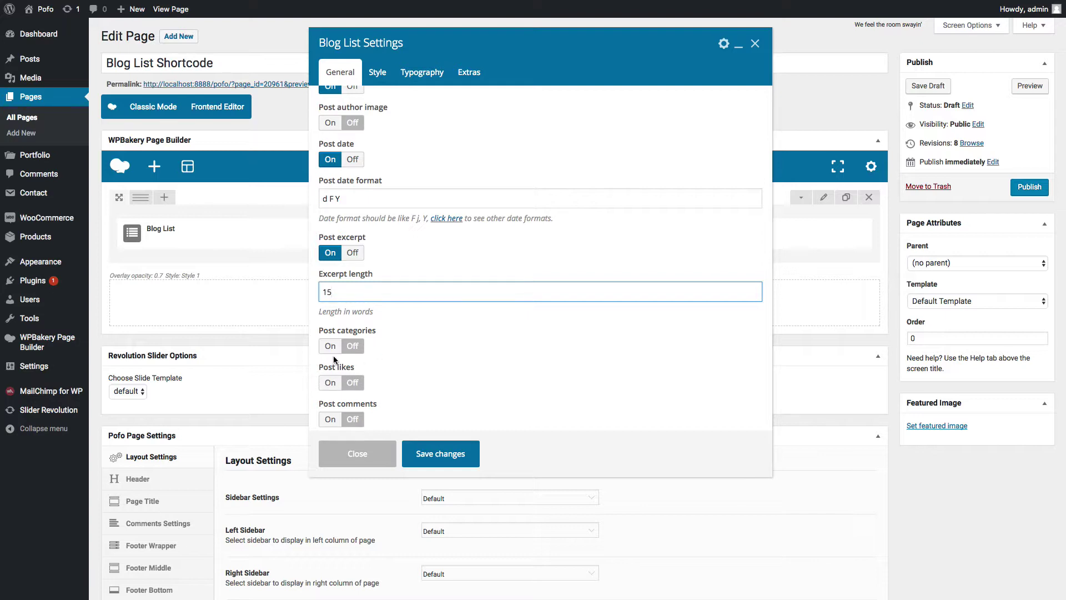
pyautogui.click(333, 360)
pyautogui.click(333, 383)
pyautogui.scroll(-1, 401, 384)
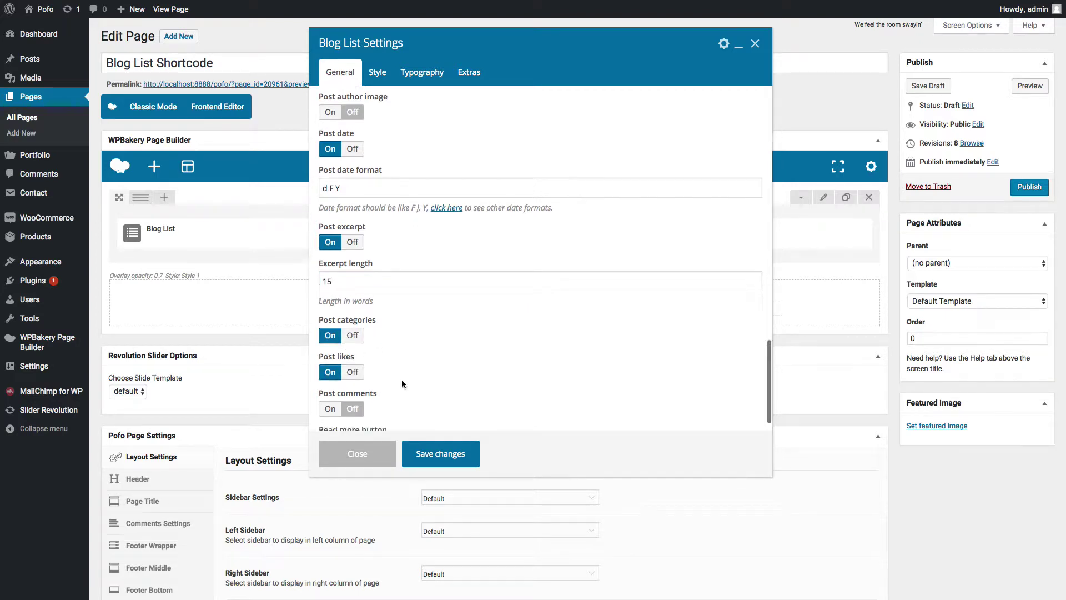
pyautogui.click(330, 386)
pyautogui.scroll(-1, 448, 385)
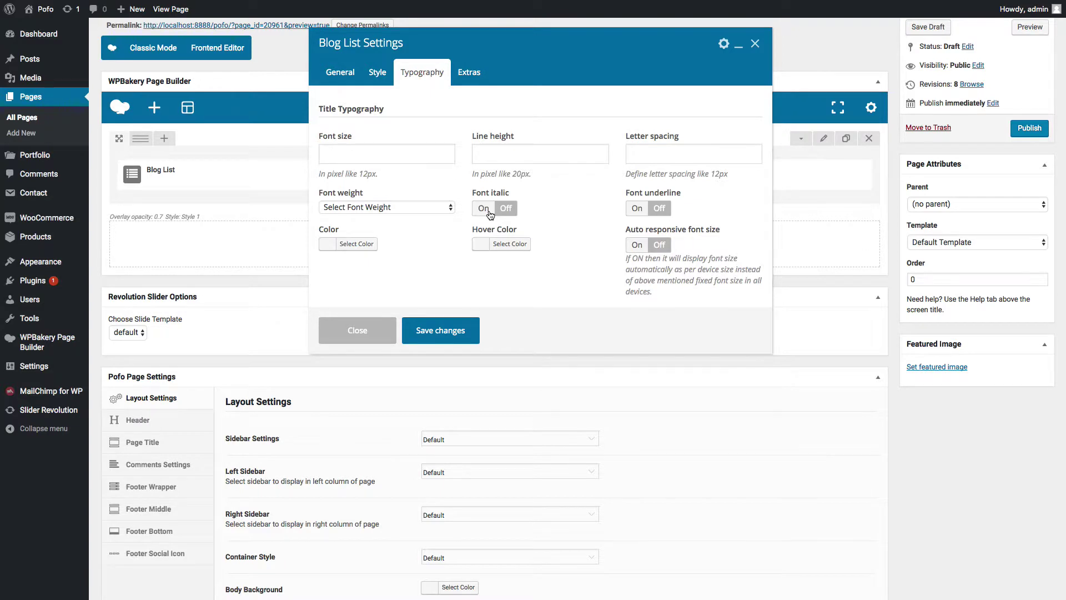
# Check the title font size, line height, letter spacing and font weight, changing nothing.
pyautogui.click(378, 156)
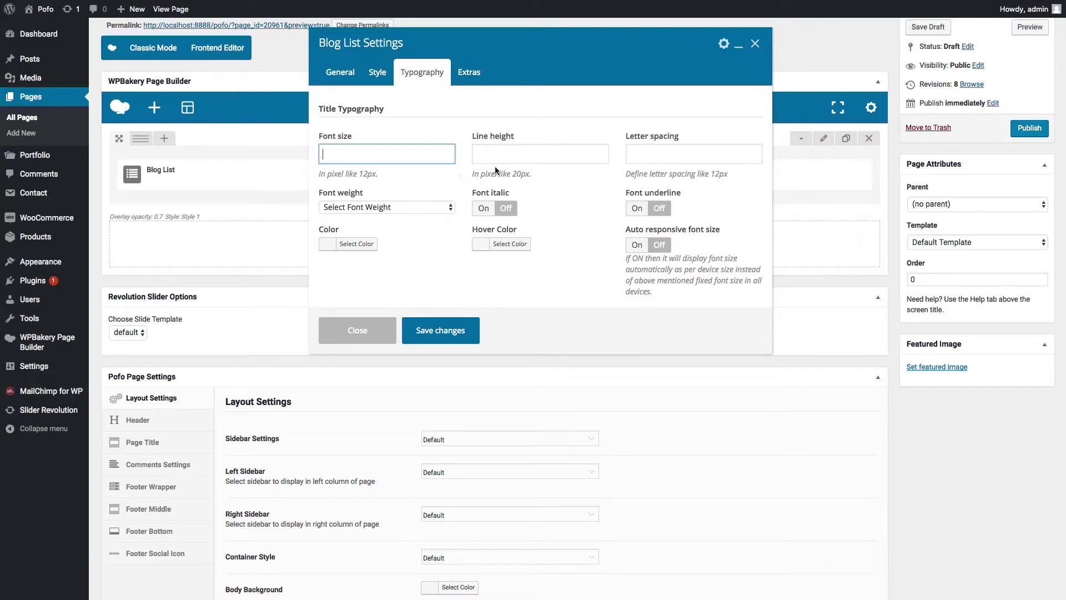
pyautogui.click(575, 162)
pyautogui.click(689, 160)
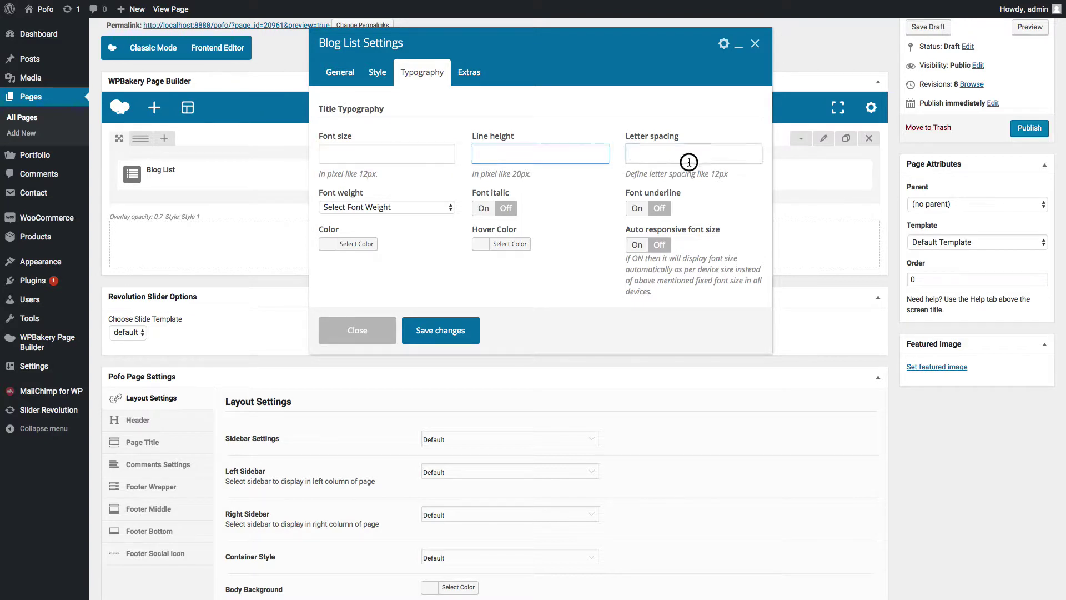
pyautogui.click(416, 209)
pyautogui.click(429, 176)
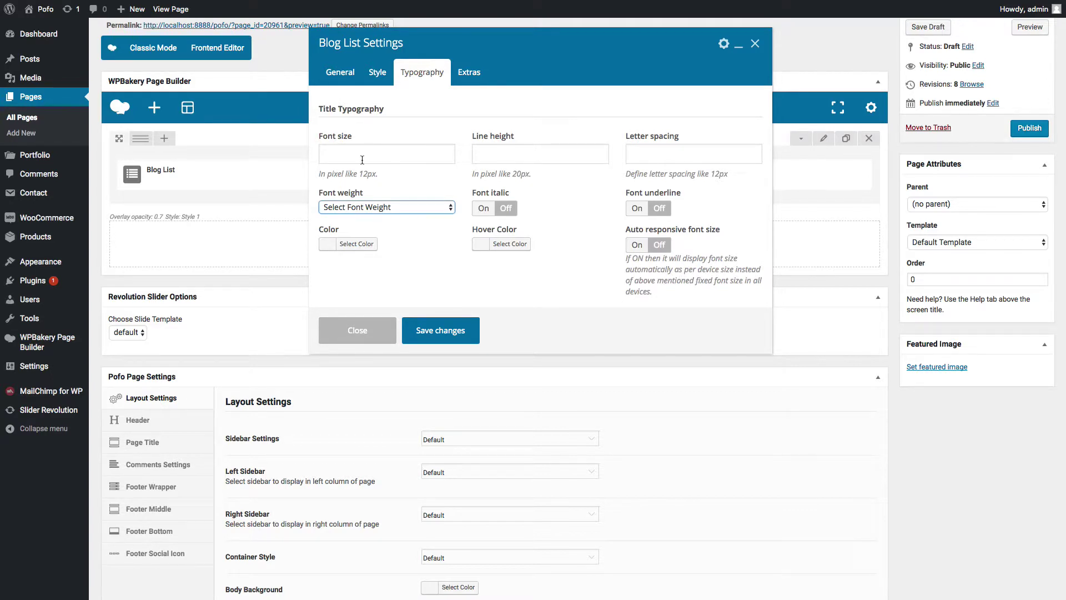
# Leave Element ID and Extra class name empty, then save the Blog List settings.
pyautogui.click(469, 72)
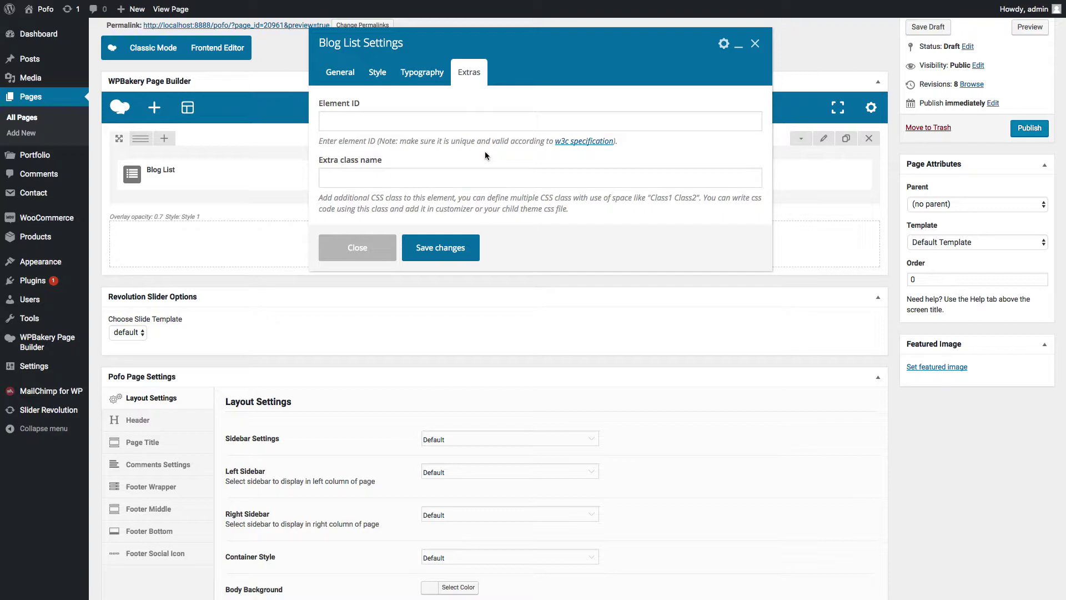
pyautogui.click(373, 122)
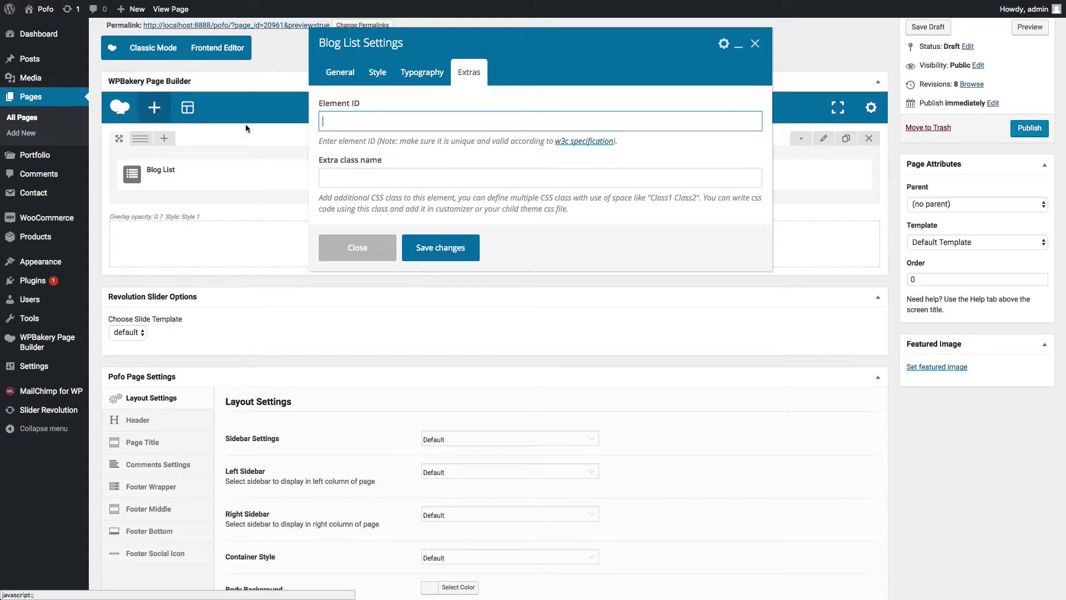
pyautogui.click(381, 181)
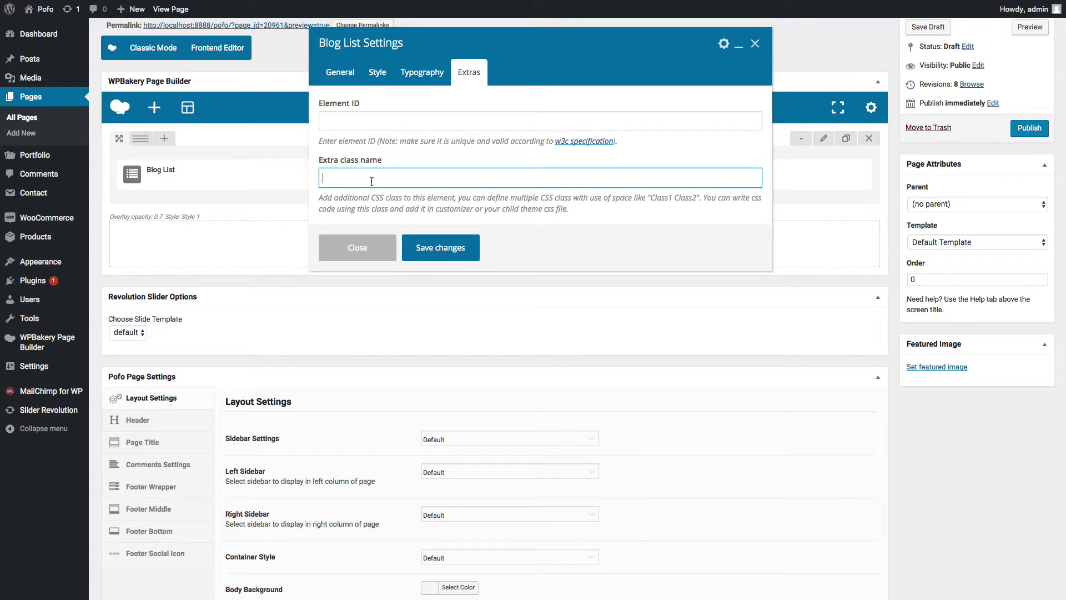
pyautogui.click(367, 121)
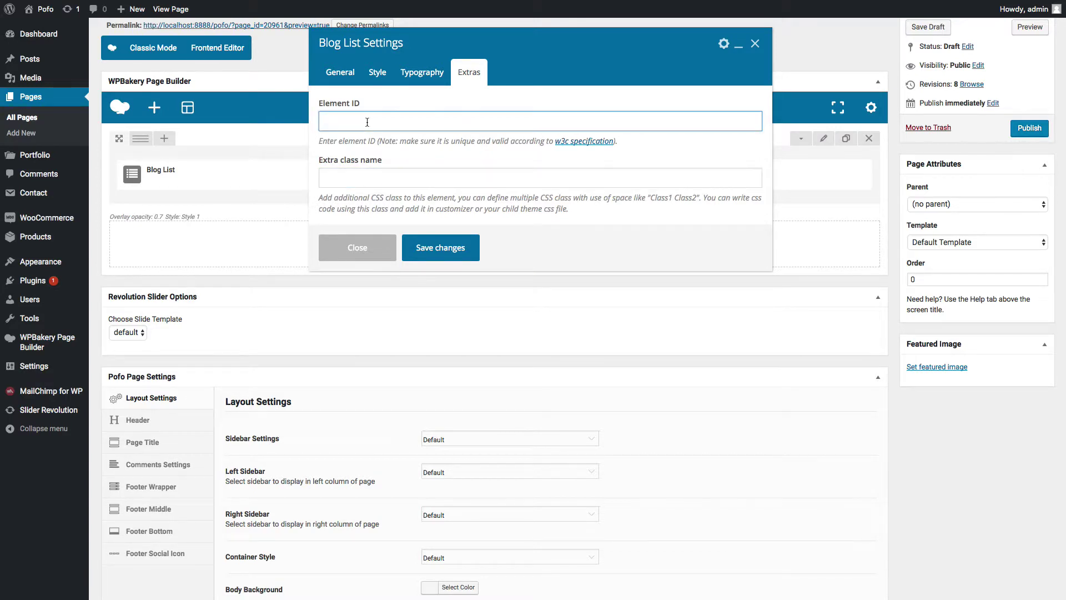
pyautogui.click(391, 178)
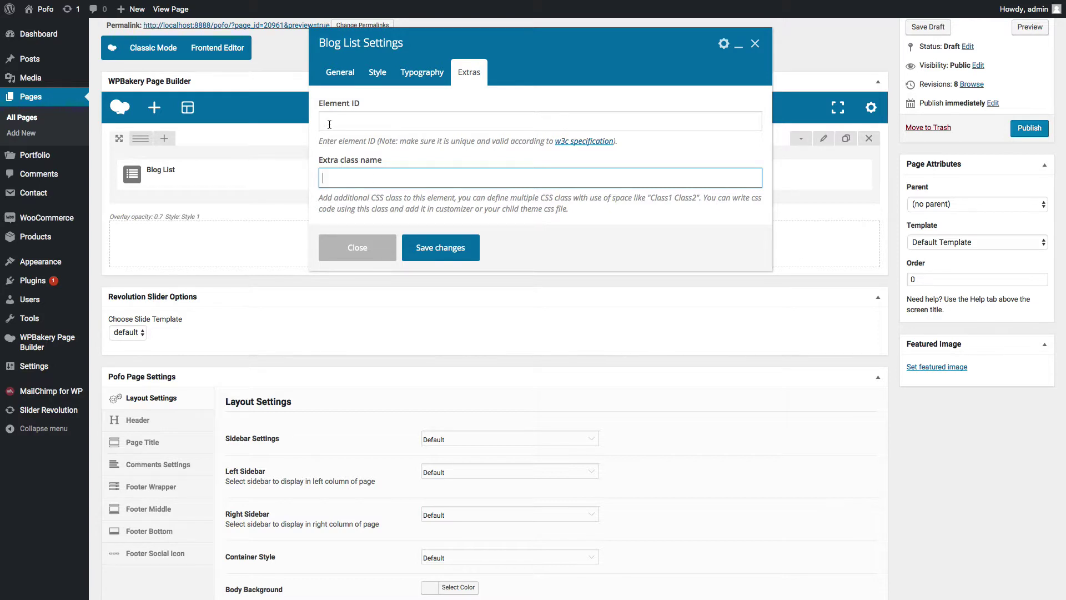
pyautogui.click(339, 75)
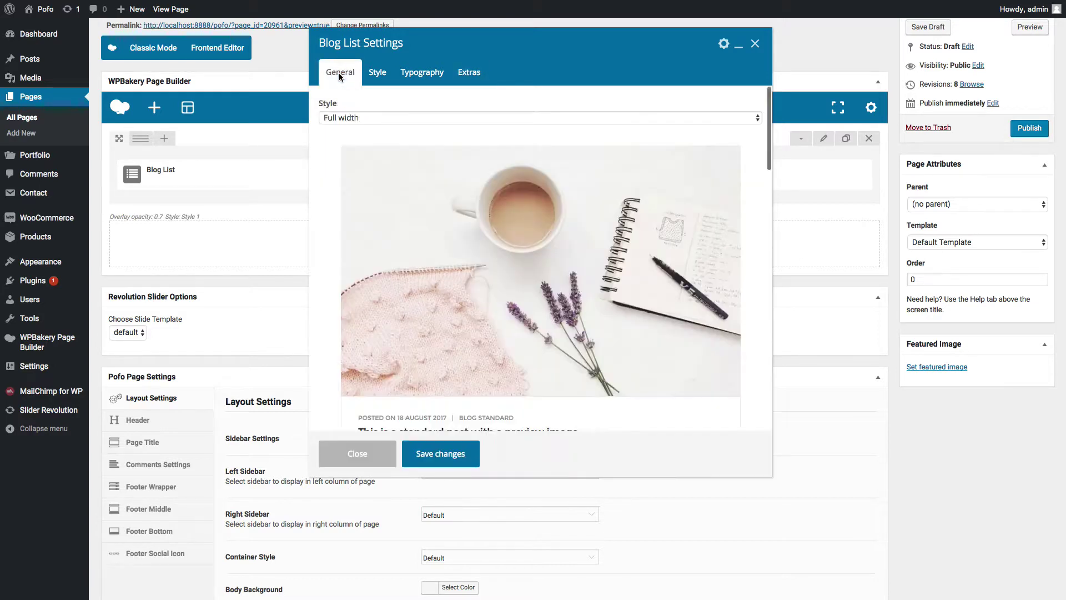
pyautogui.click(454, 461)
# Preview the page, scroll through the full-width Standard posts, and go to the next page of posts.
pyautogui.scroll(3, 978, 260)
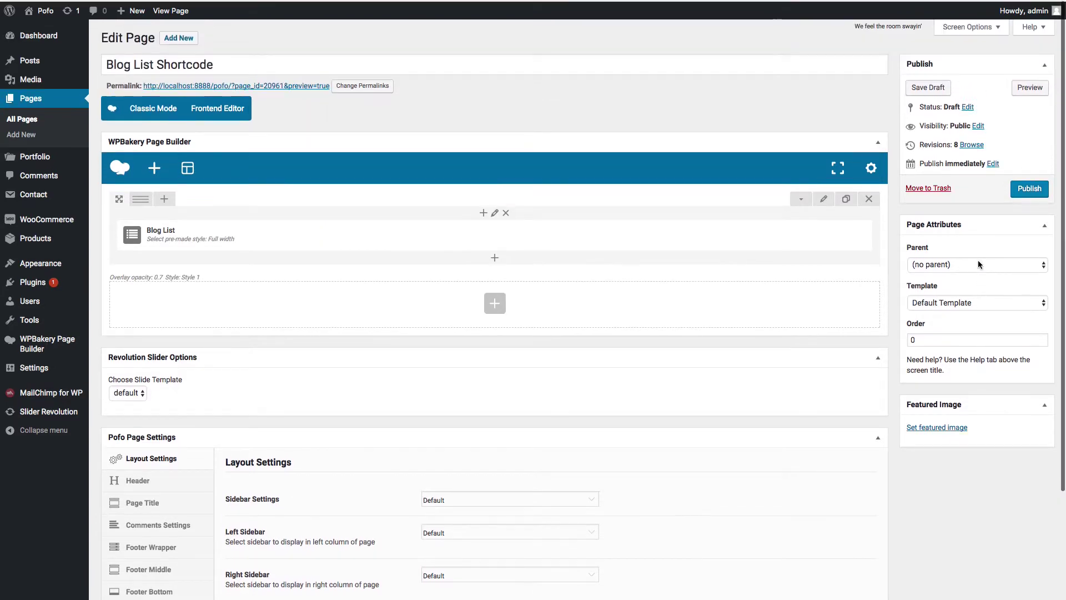
pyautogui.click(1029, 89)
pyautogui.scroll(-5, 490, 409)
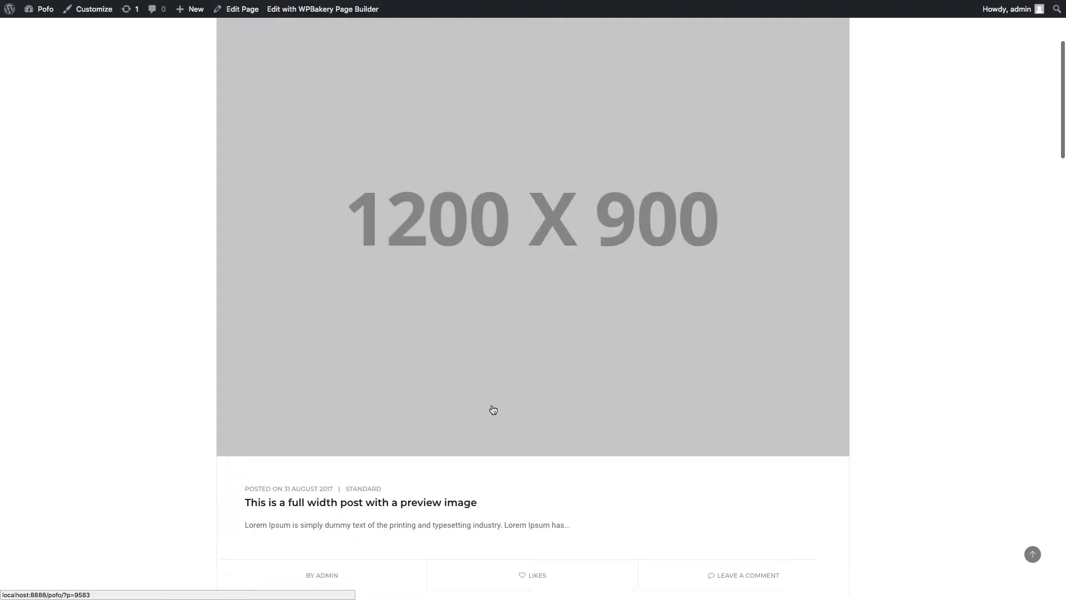
pyautogui.scroll(-4, 336, 347)
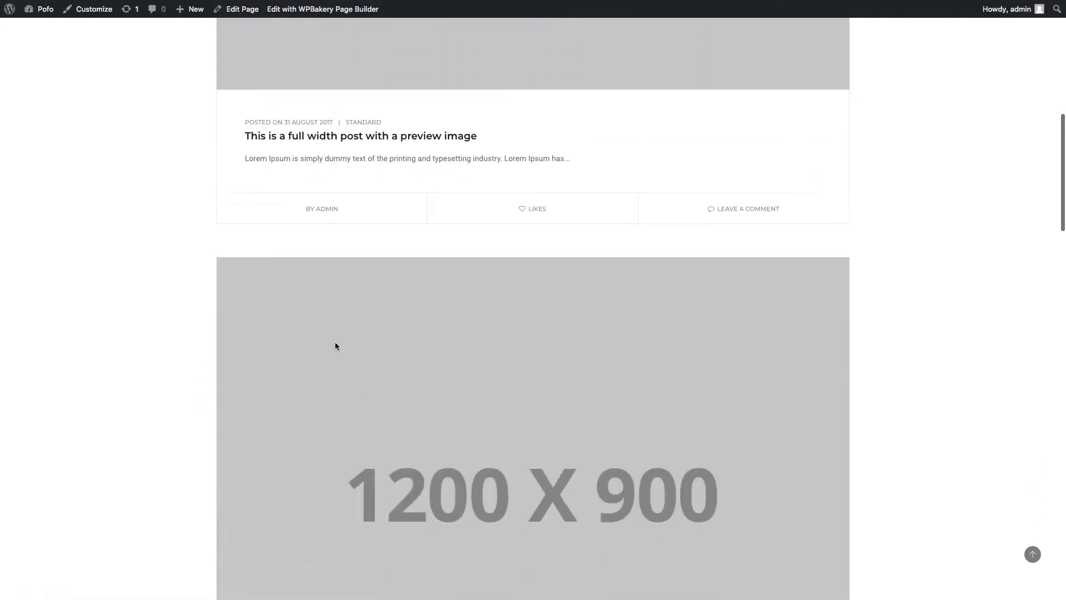
pyautogui.scroll(-10, 394, 322)
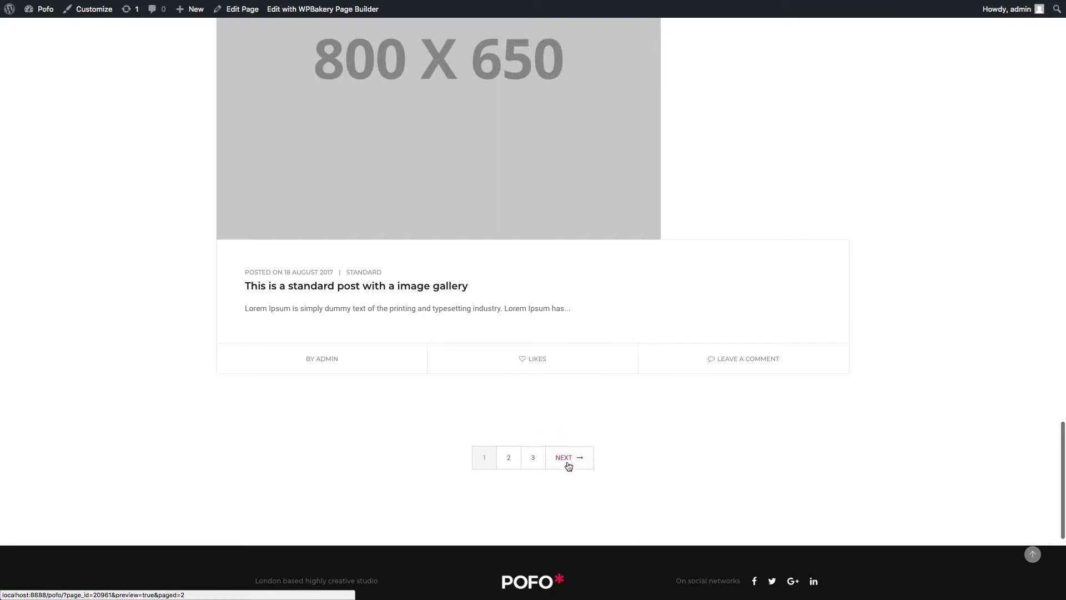
pyautogui.click(566, 457)
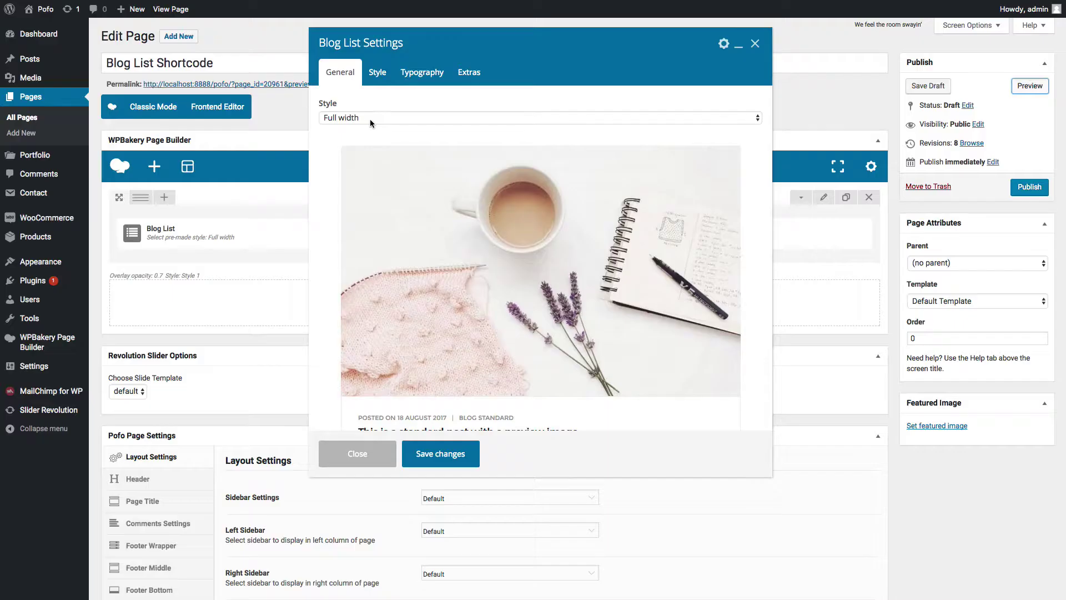
# Set the Blog List style to Classic with 2 columns and Gutter very small spacing.
pyautogui.click(370, 117)
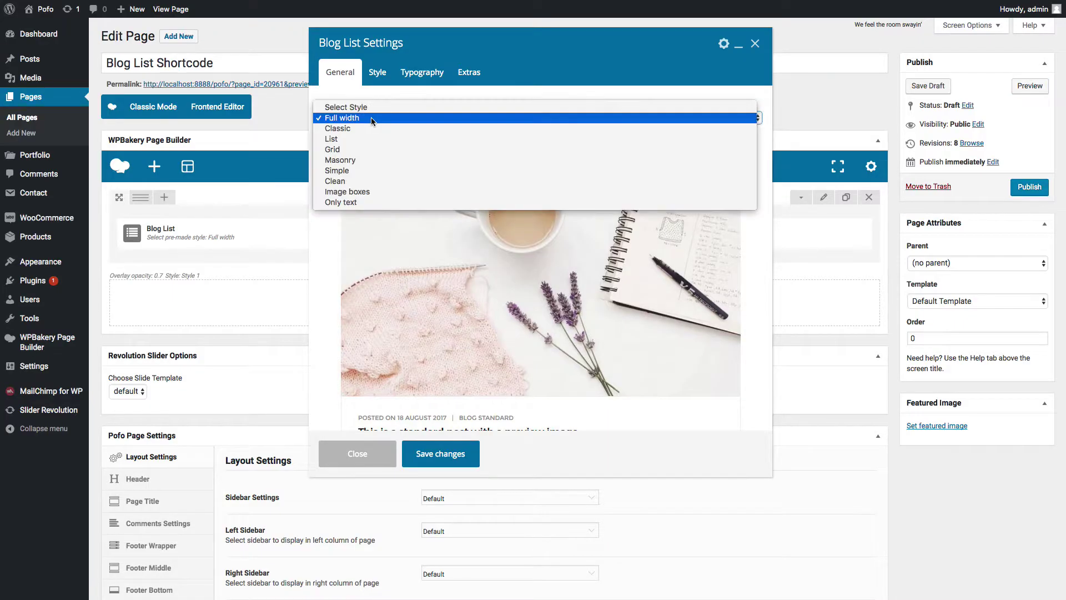
pyautogui.click(370, 128)
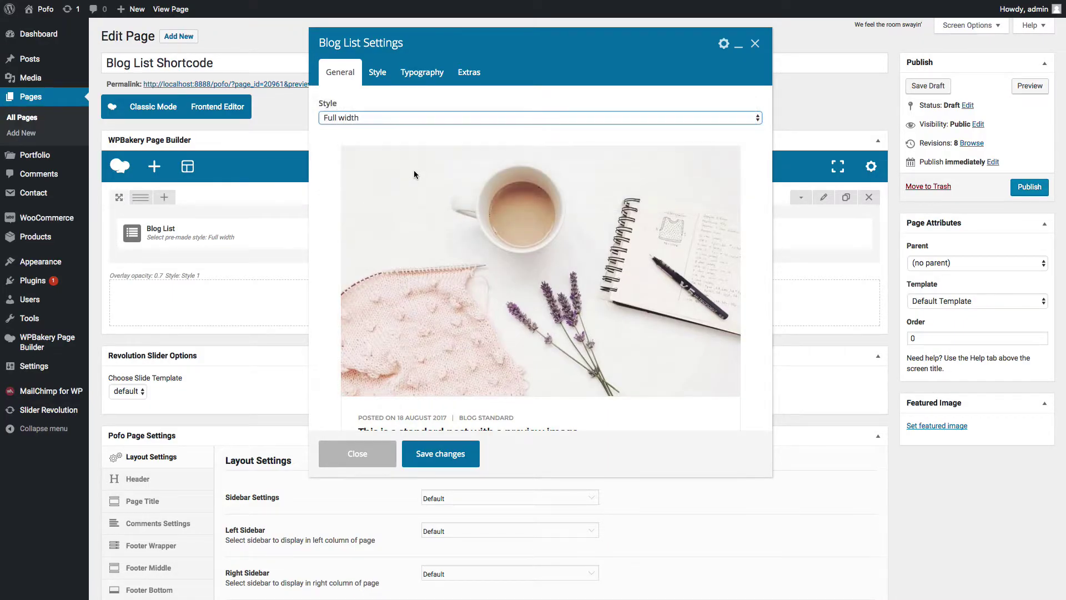
pyautogui.scroll(-2, 455, 272)
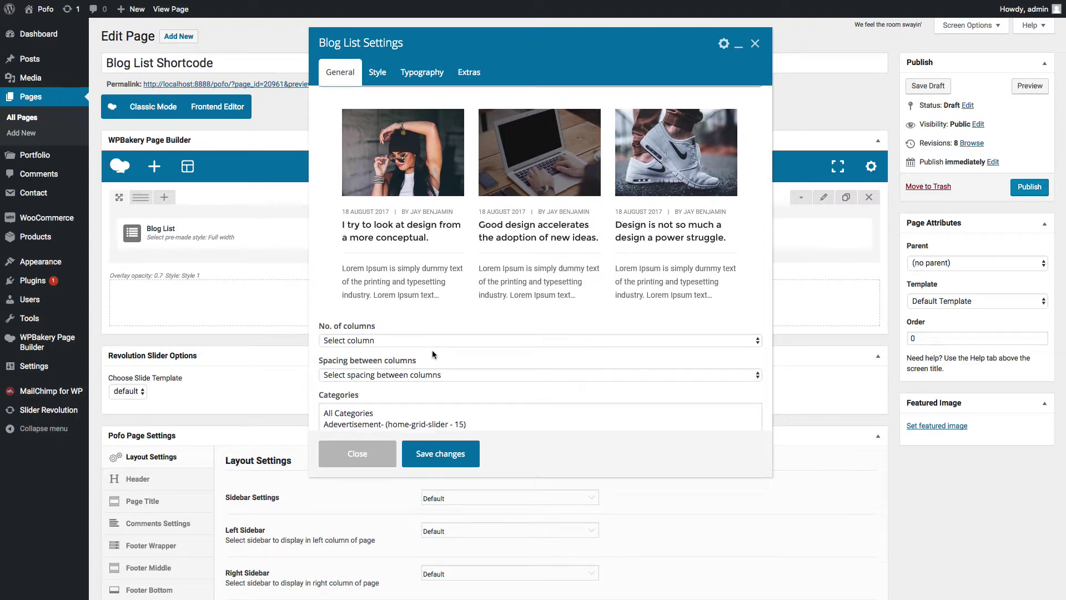
pyautogui.scroll(-1, 432, 350)
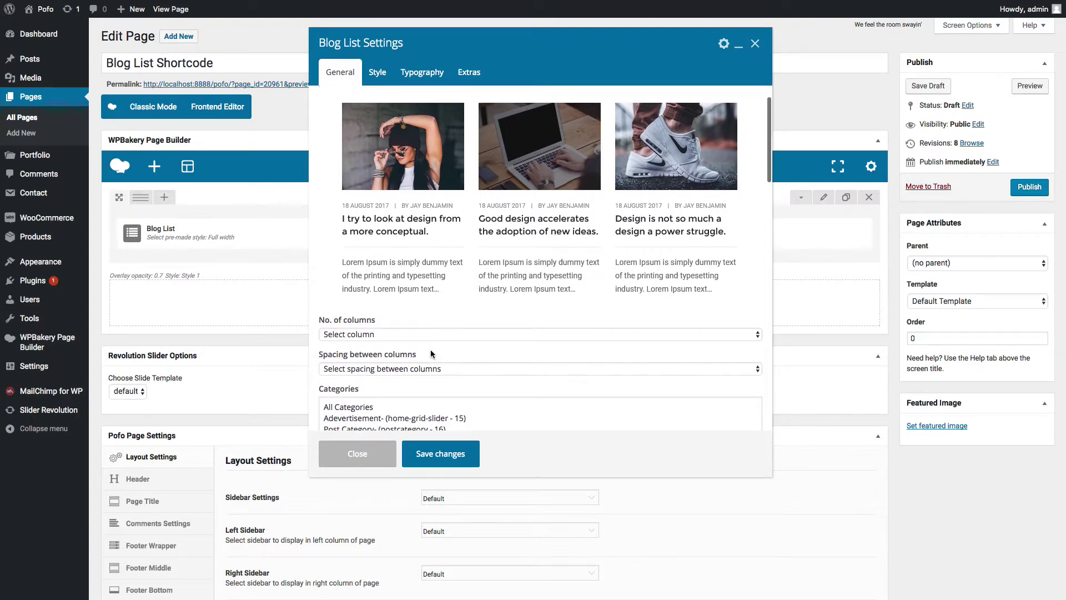
pyautogui.click(357, 335)
pyautogui.click(358, 344)
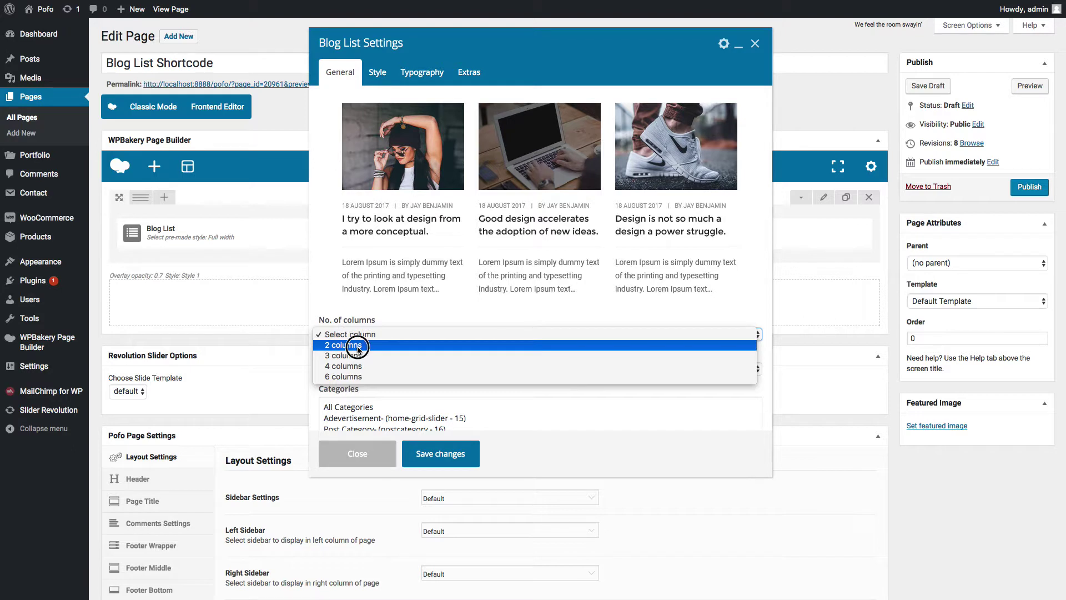
pyautogui.scroll(-1, 415, 365)
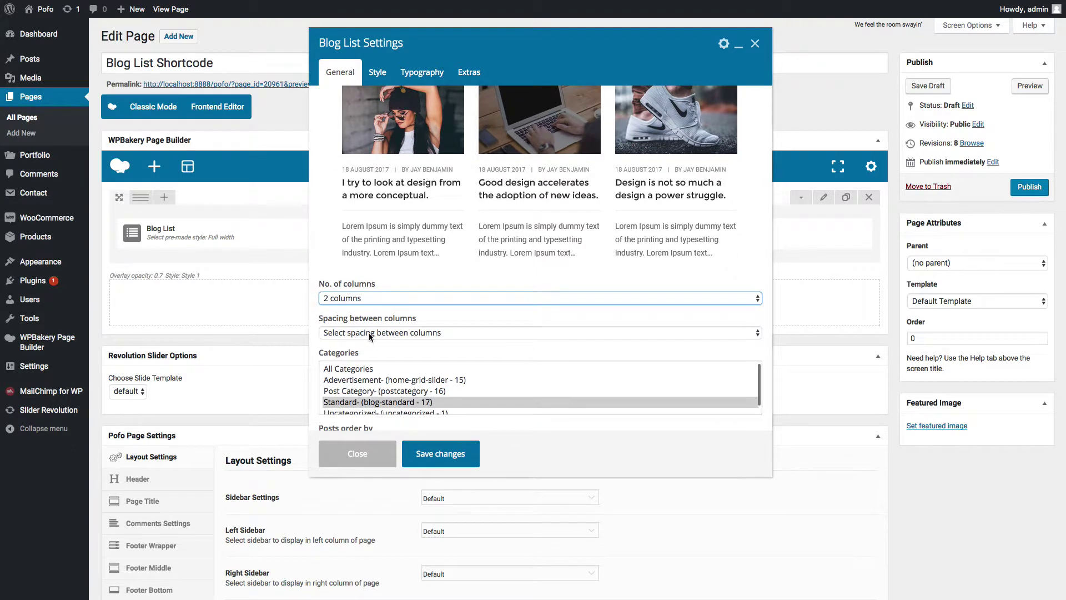
pyautogui.click(385, 333)
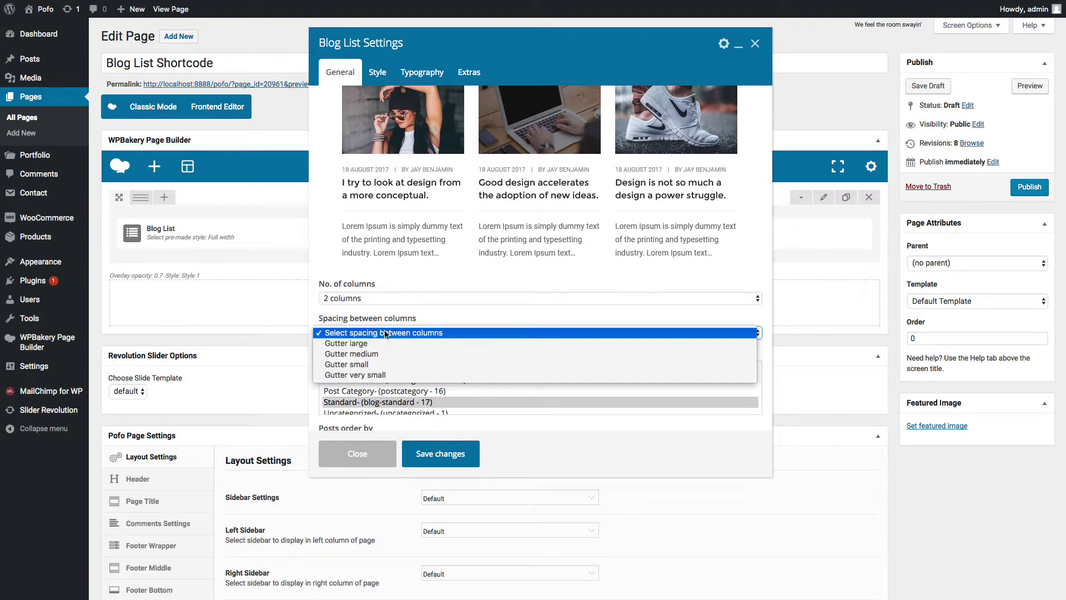
pyautogui.click(377, 374)
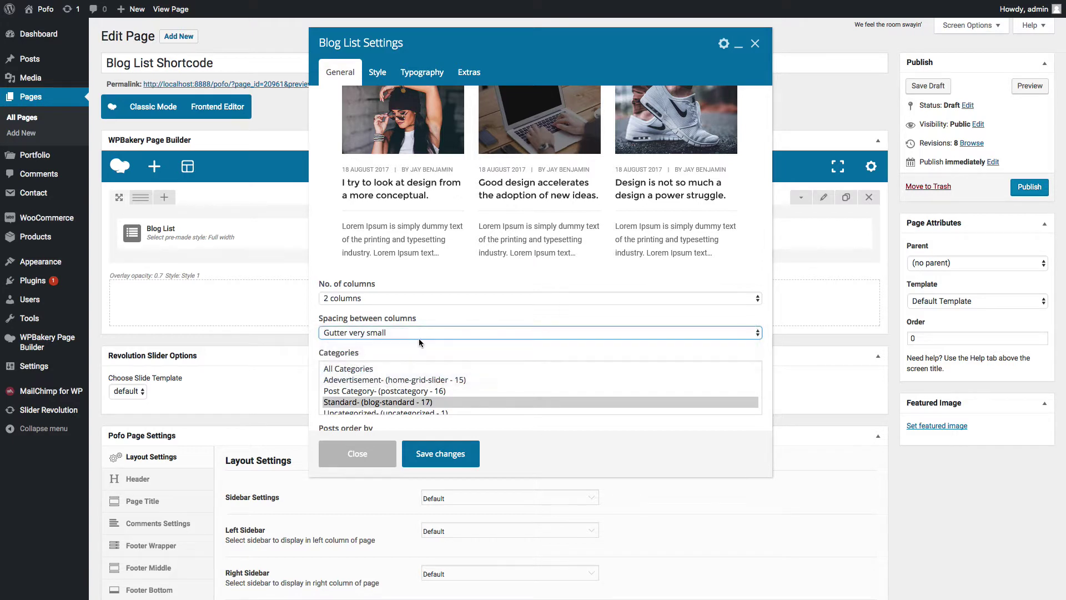
pyautogui.scroll(-1, 419, 338)
pyautogui.scroll(-5, 422, 345)
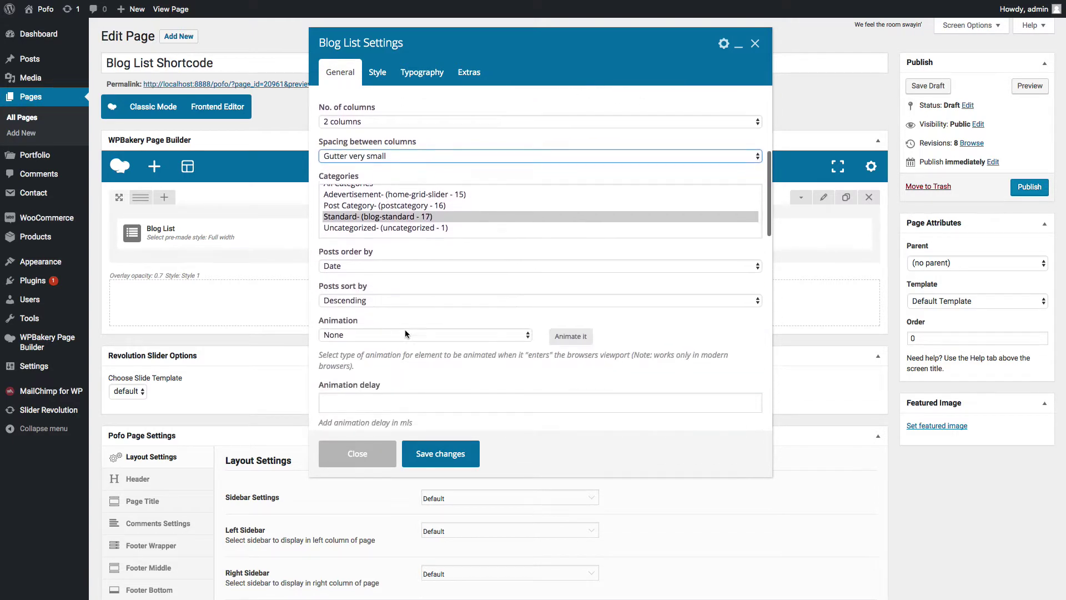
pyautogui.scroll(-3, 433, 355)
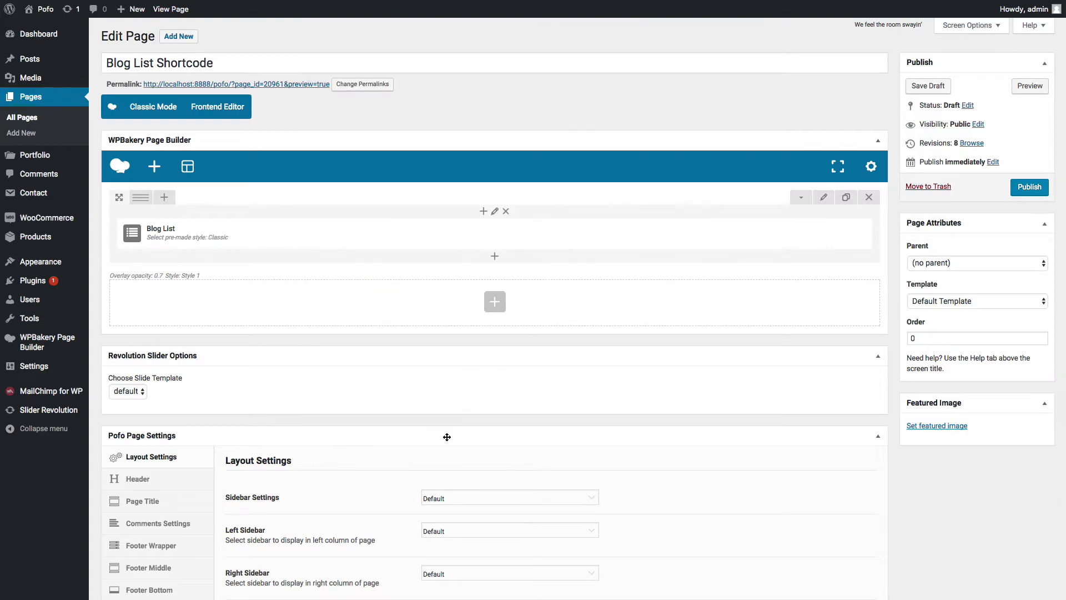
# Preview the two-column Classic blog list on the front end, then close the preview.
pyautogui.click(1030, 85)
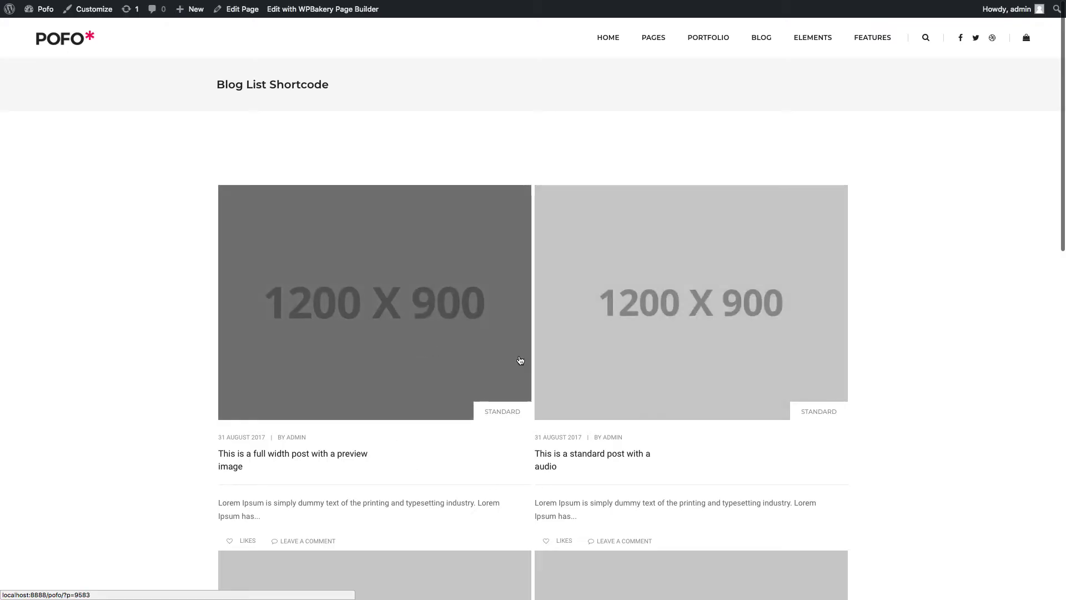
pyautogui.scroll(-1, 536, 391)
pyautogui.scroll(-8, 536, 391)
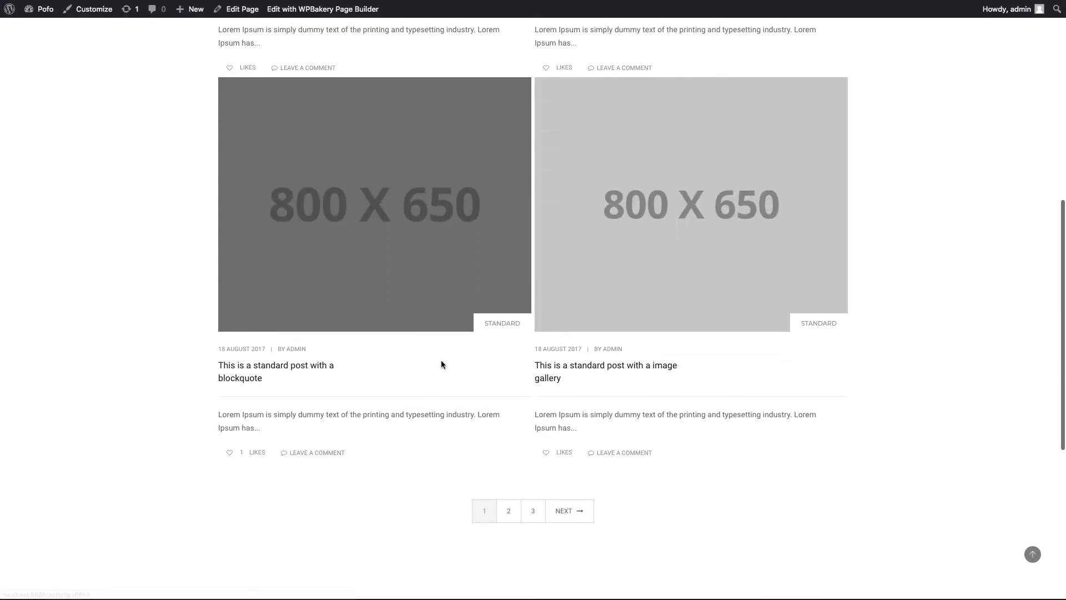
pyautogui.scroll(6, 448, 428)
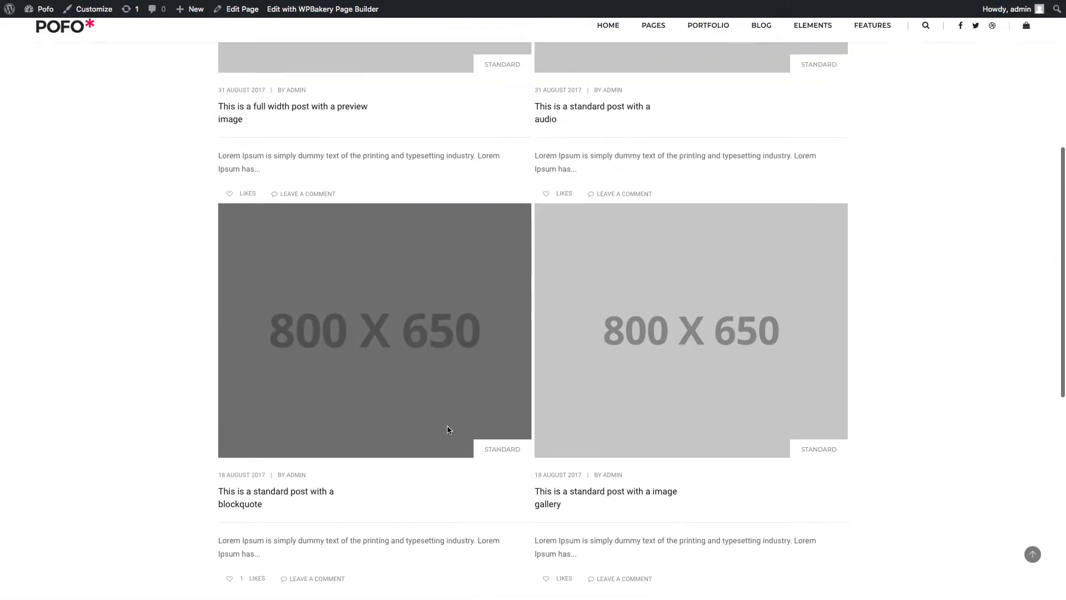
pyautogui.scroll(2, 564, 370)
pyautogui.hotkey('ctrl', 'w')
# Set the Blog List pagination style to Infinite scroll and save the settings.
pyautogui.scroll(-4, 357, 352)
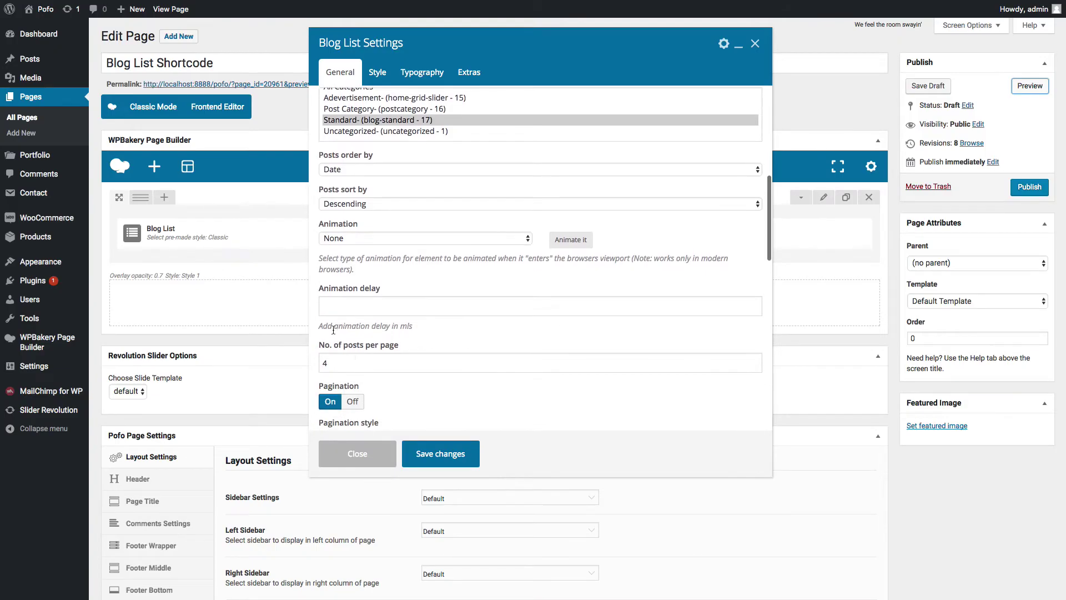
pyautogui.scroll(-1, 356, 352)
pyautogui.click(355, 325)
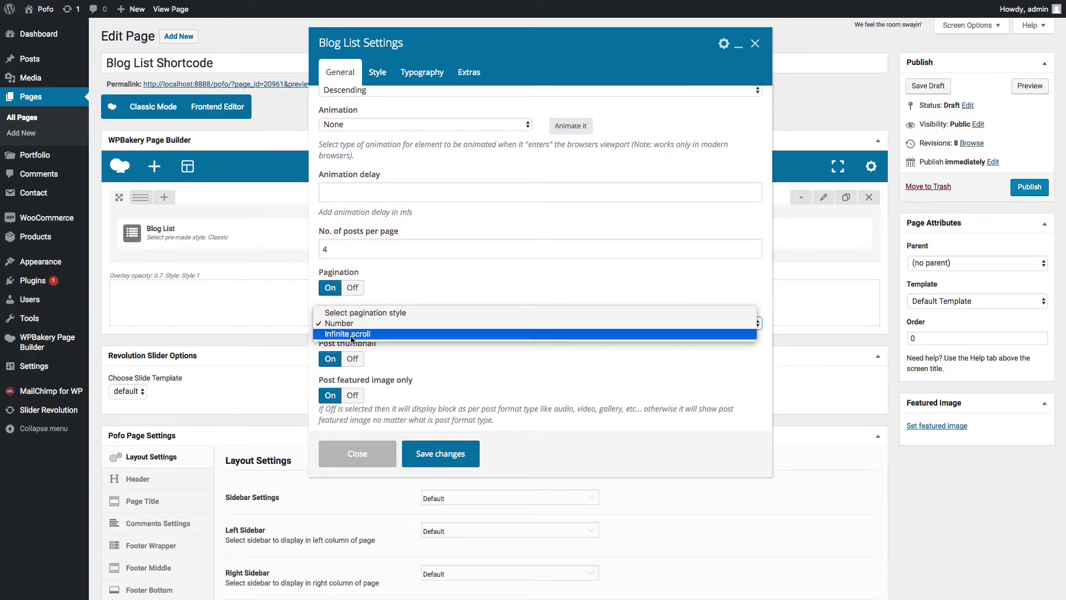
pyautogui.click(351, 340)
pyautogui.click(430, 454)
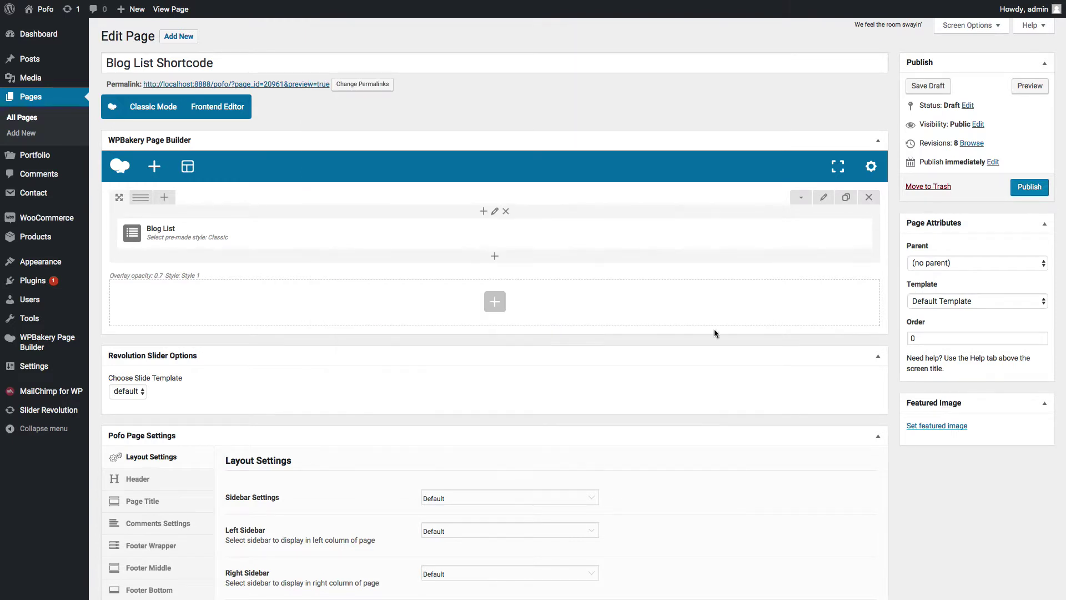
# Preview the page and scroll down to watch more posts load automatically.
pyautogui.click(1030, 86)
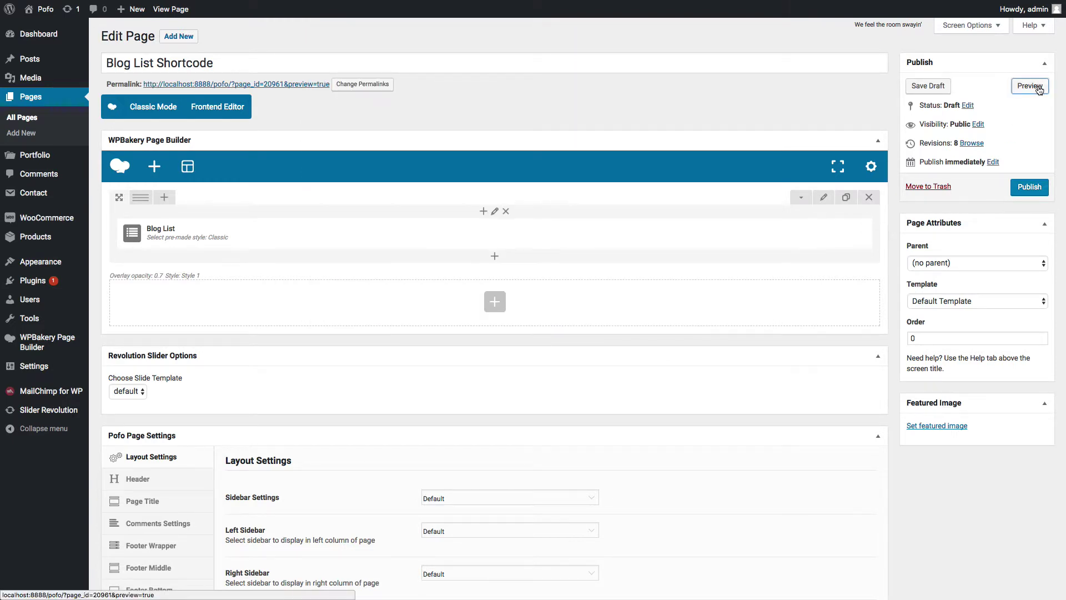
pyautogui.scroll(-5, 442, 206)
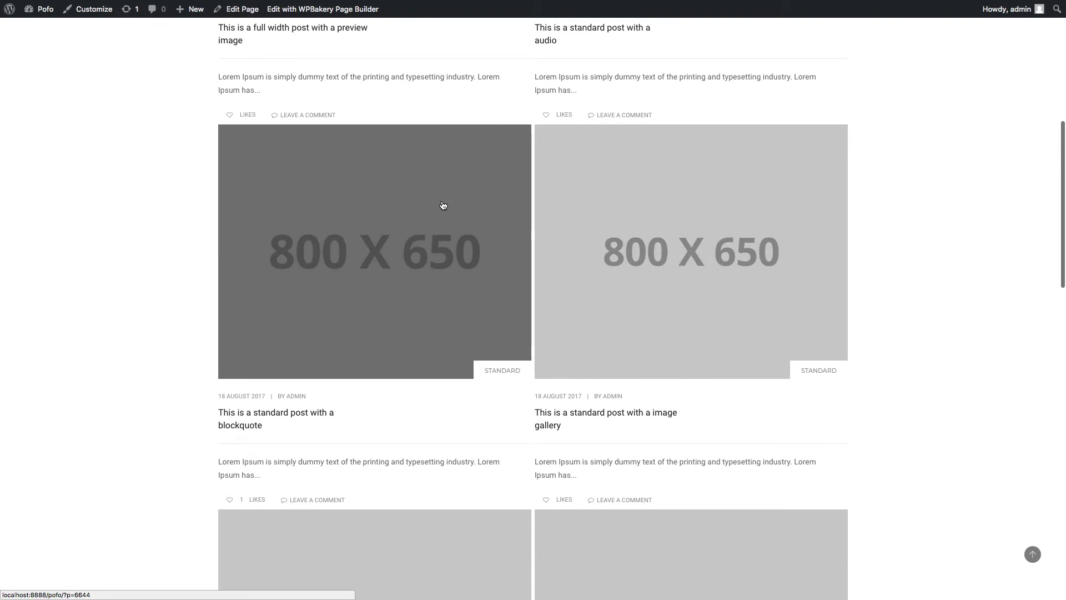
pyautogui.scroll(-10, 439, 211)
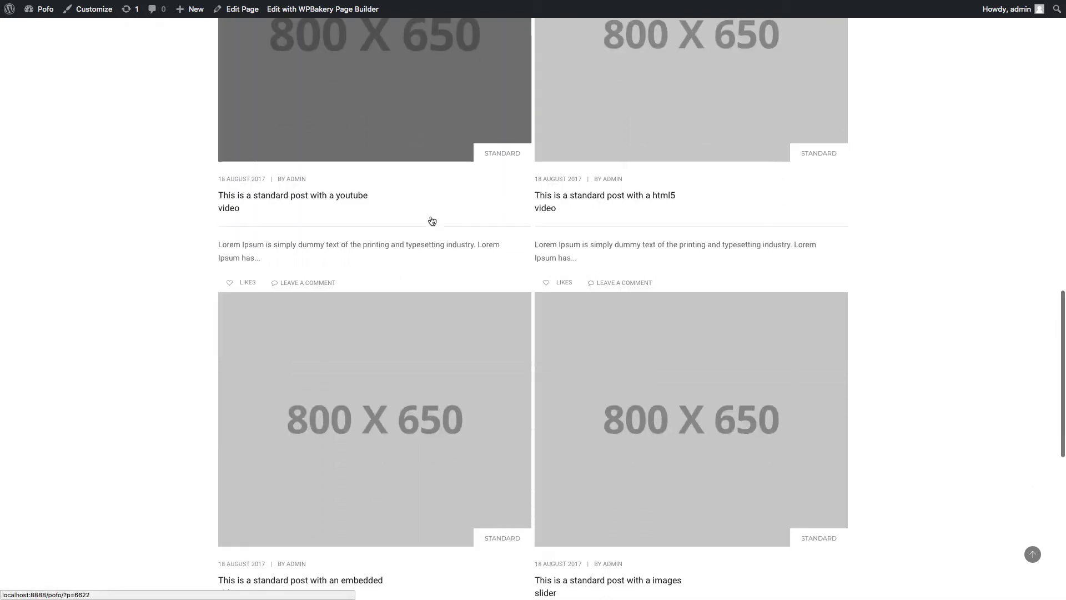
pyautogui.scroll(-4, 432, 221)
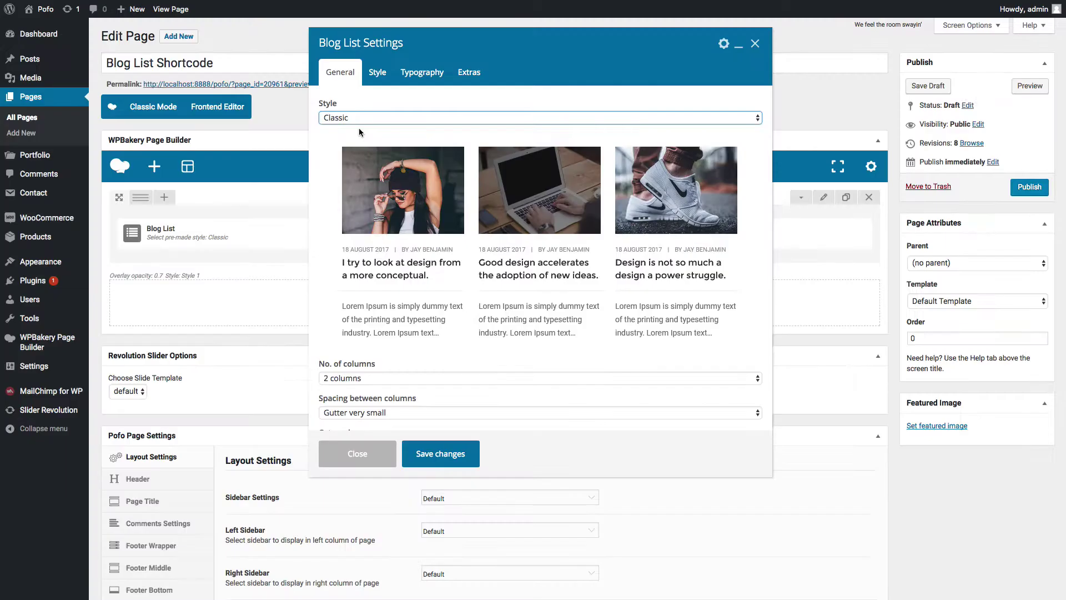
pyautogui.click(359, 128)
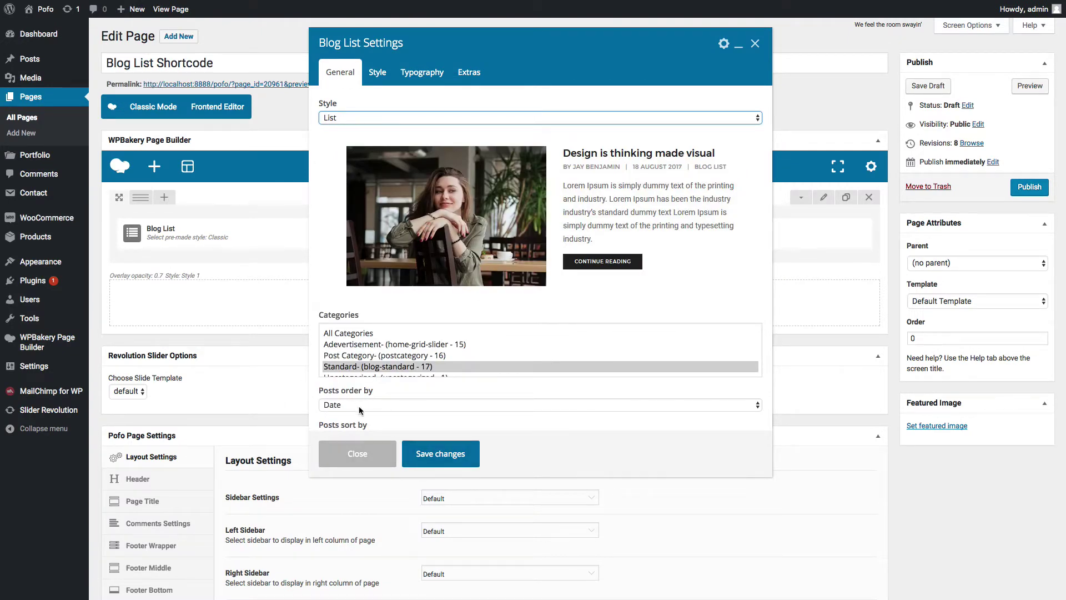
# Give the List style the button text 'Read More', save, and preview the image-beside-text posts.
pyautogui.scroll(-15, 343, 420)
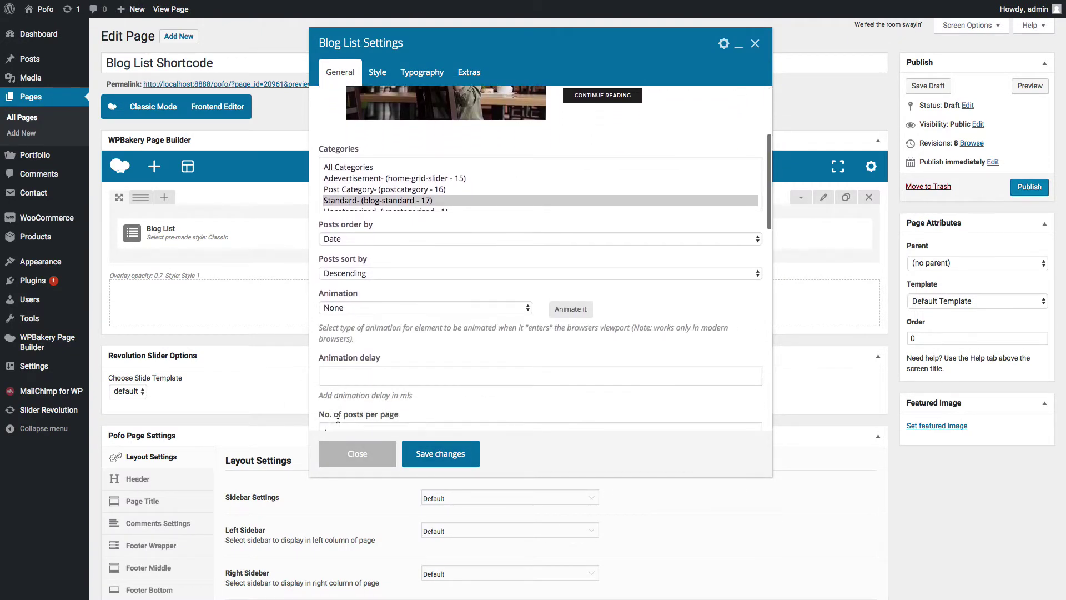
pyautogui.scroll(-3, 333, 414)
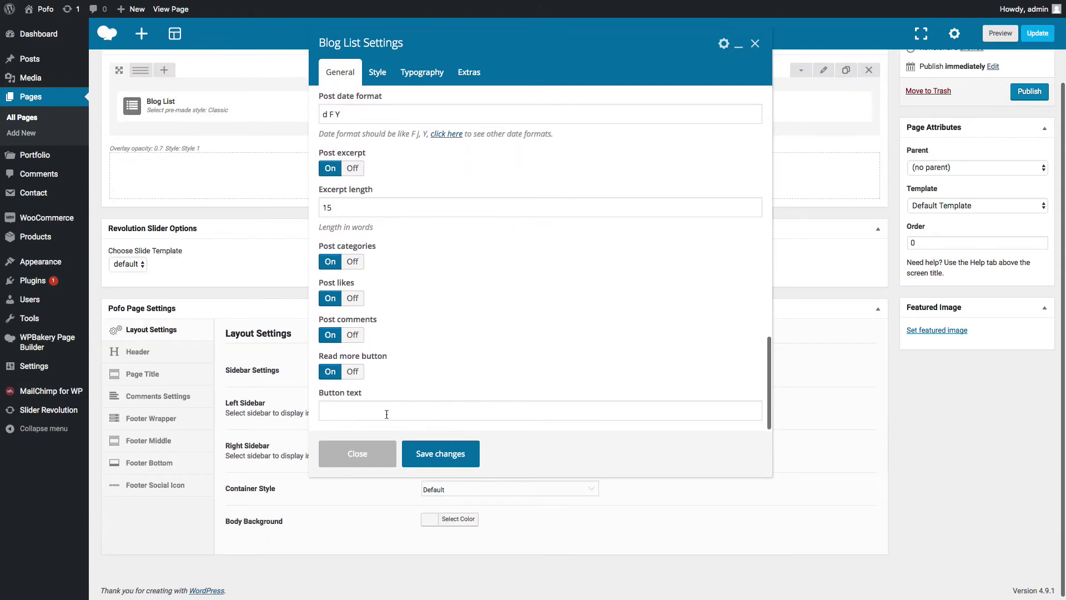
pyautogui.click(387, 414)
pyautogui.write('Read More')
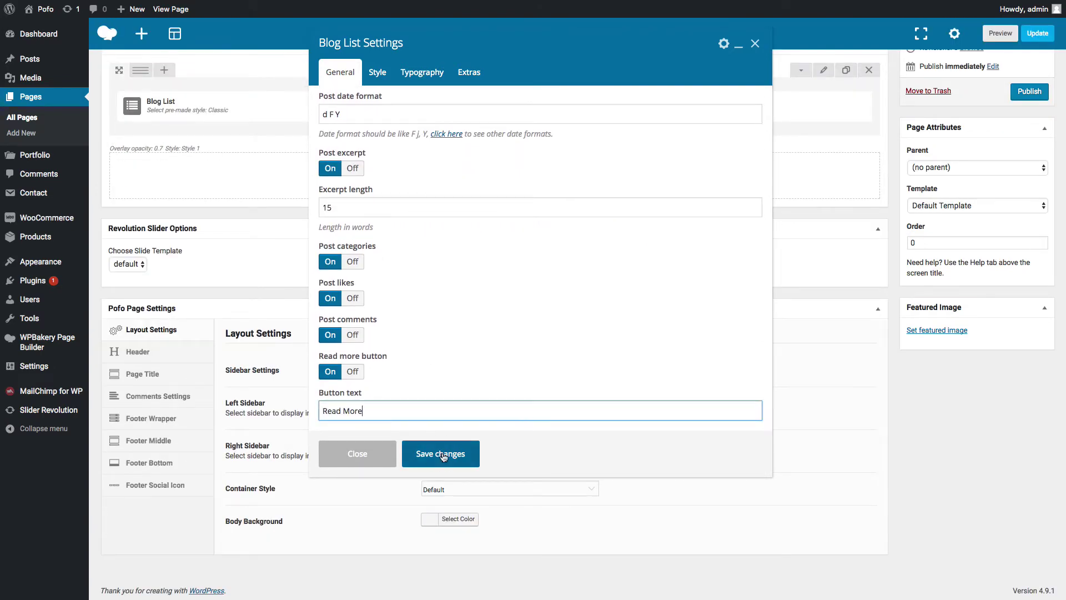
pyautogui.click(440, 453)
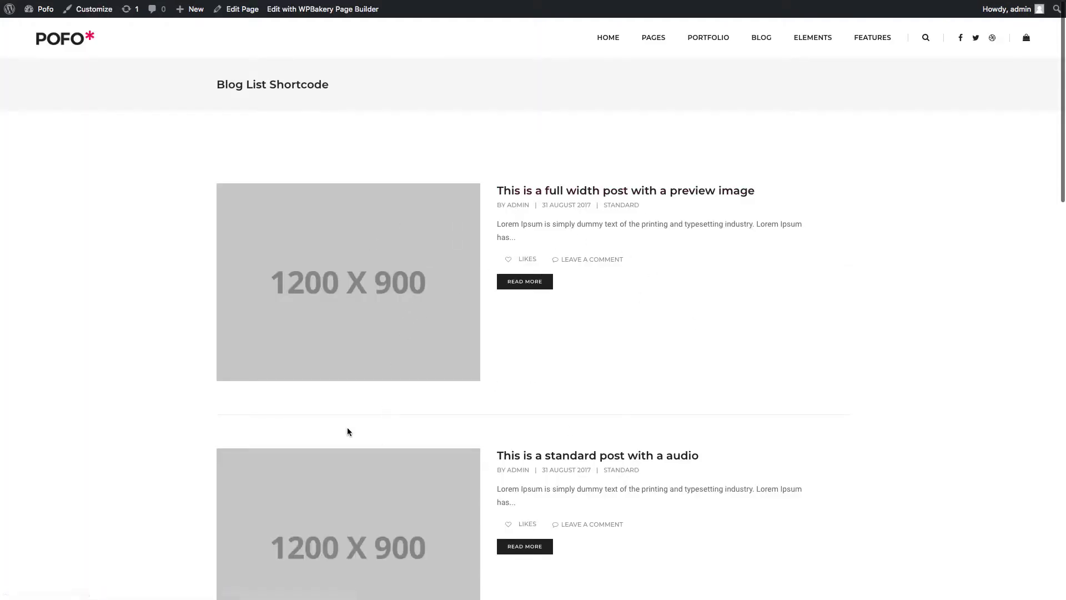
pyautogui.scroll(-5, 348, 427)
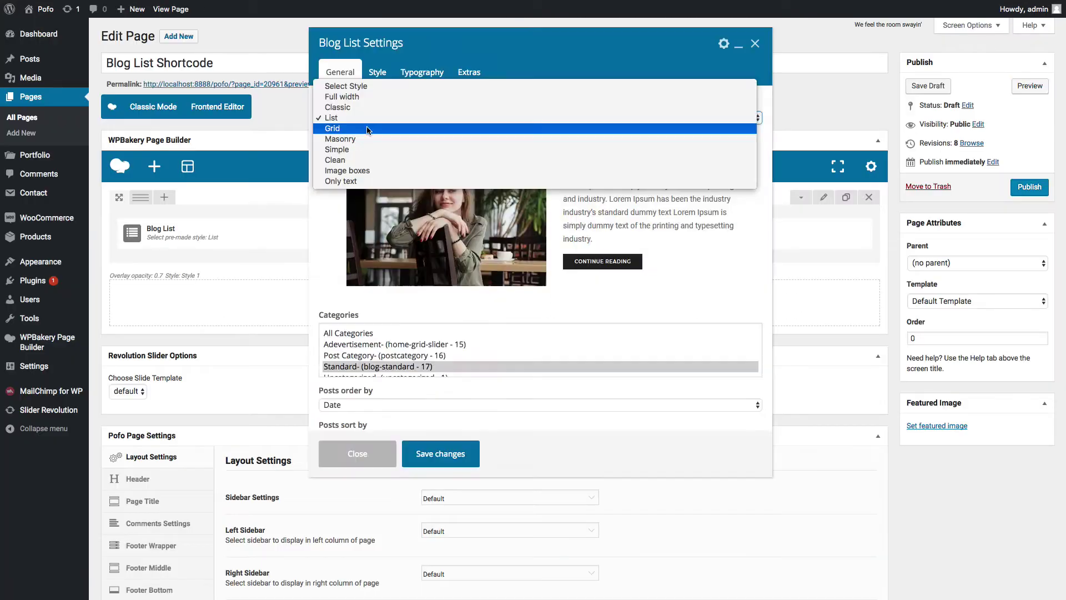
pyautogui.click(367, 125)
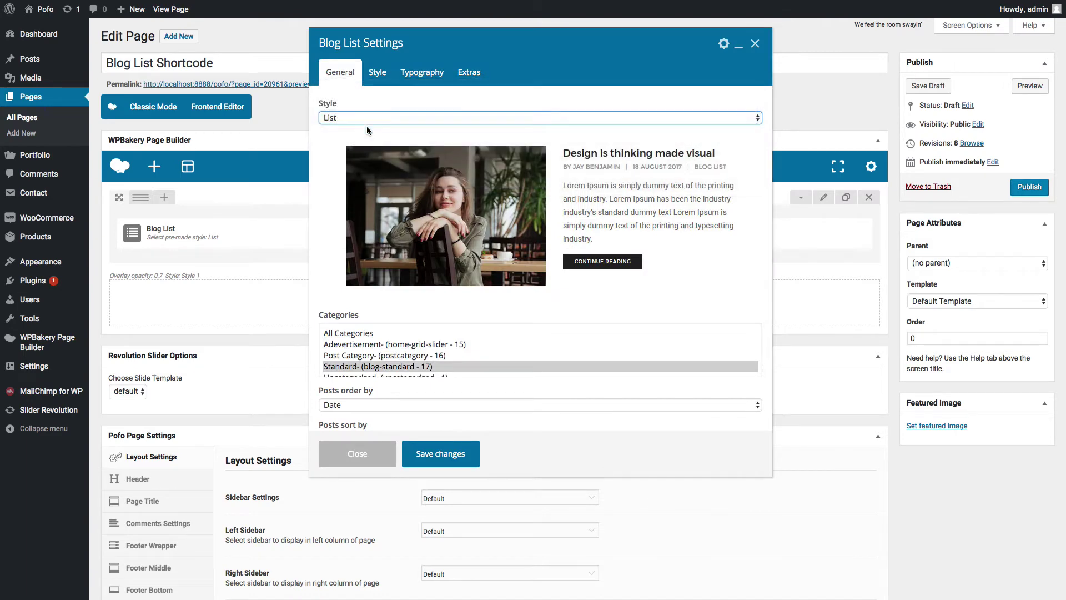
# Switch the Blog List to Grid style with 3 columns and save.
pyautogui.press('Down')
pyautogui.scroll(-2, 535, 264)
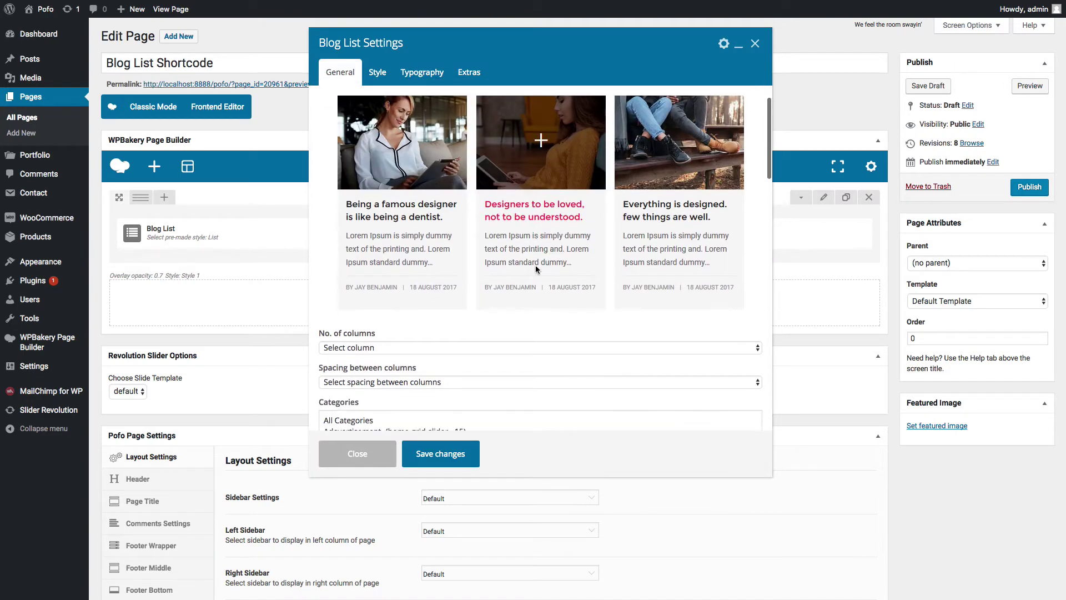
pyautogui.scroll(-1, 535, 265)
pyautogui.click(374, 309)
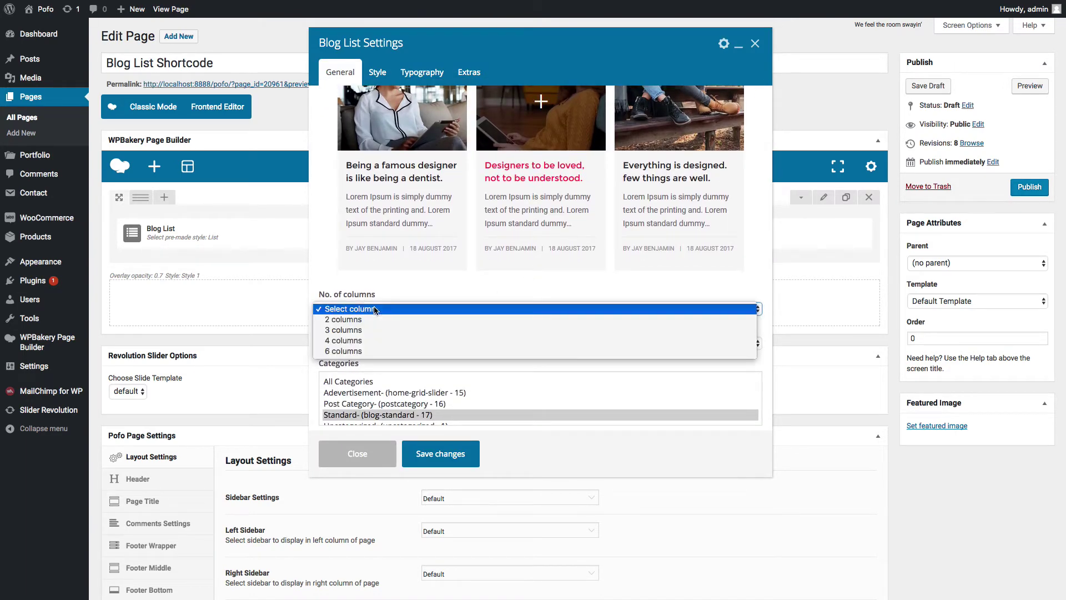
pyautogui.click(364, 331)
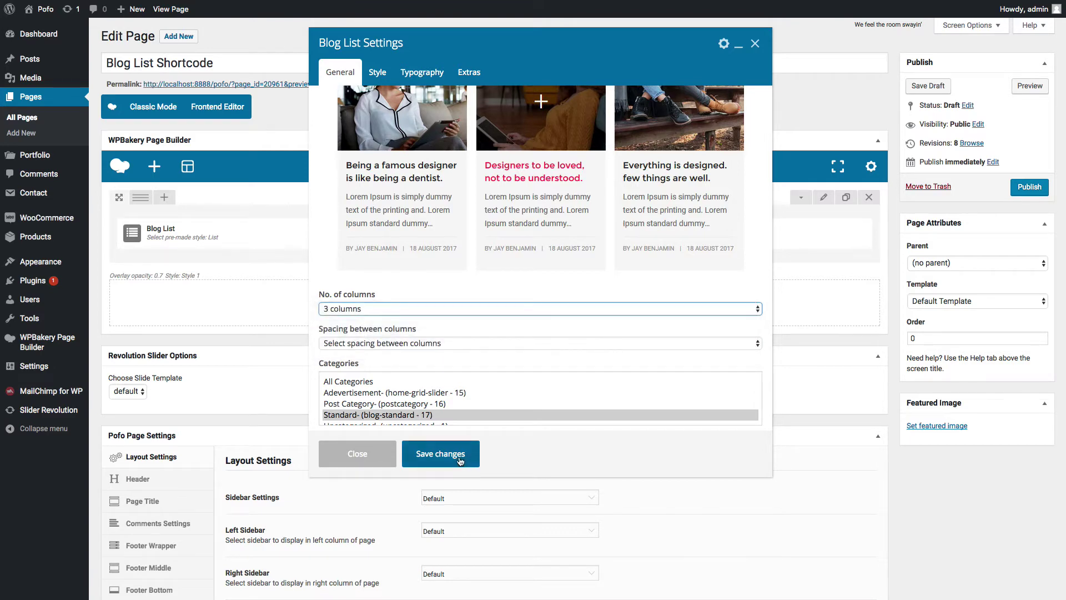
pyautogui.click(450, 471)
# Preview the three-column grid of post cards on the front end.
pyautogui.click(1034, 86)
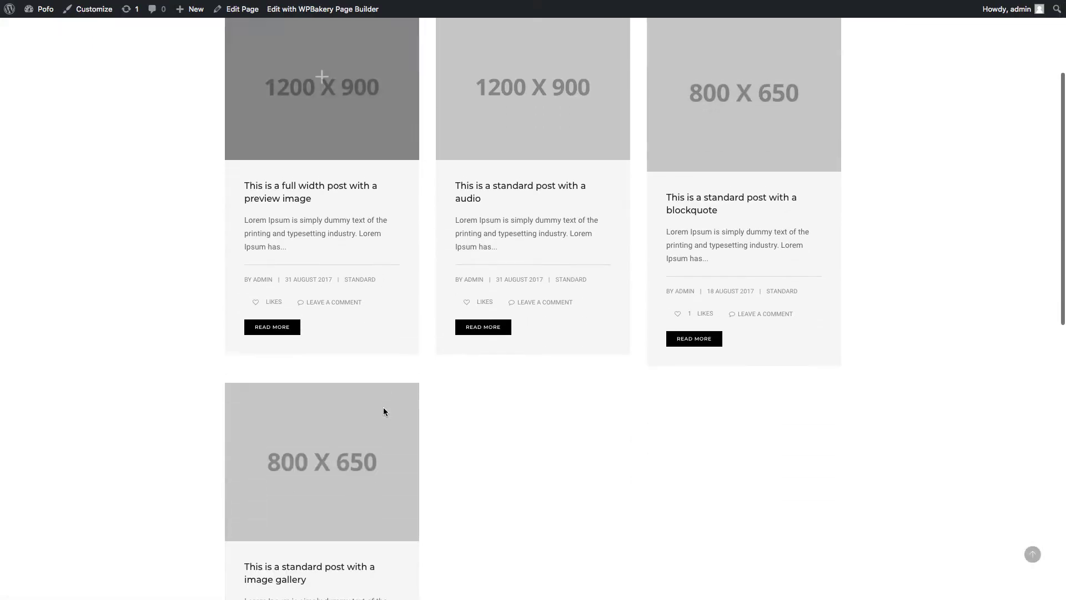
pyautogui.scroll(-4, 383, 411)
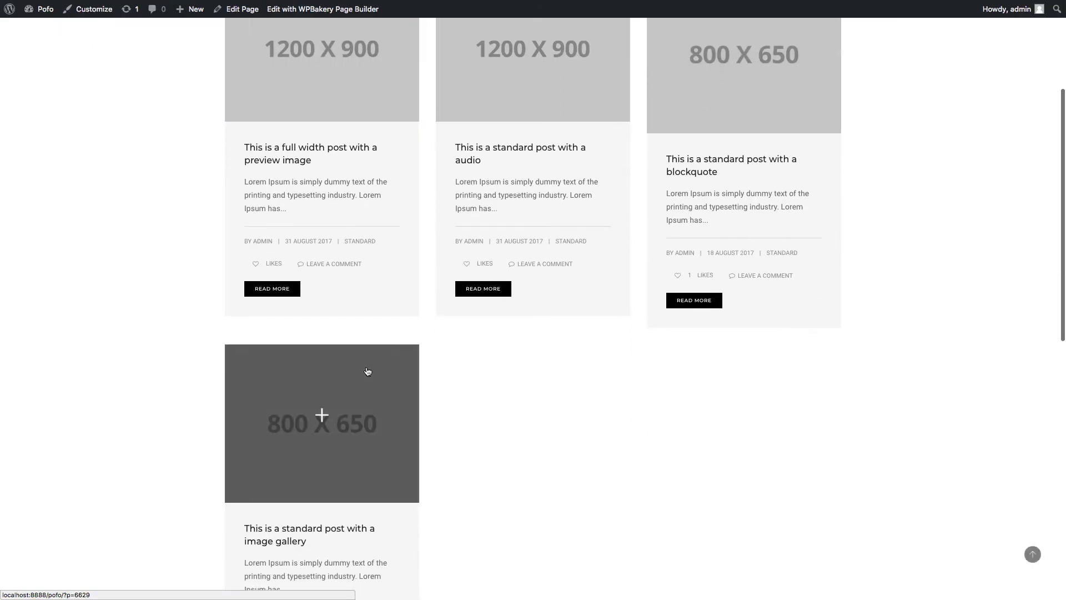
pyautogui.scroll(10, 624, 364)
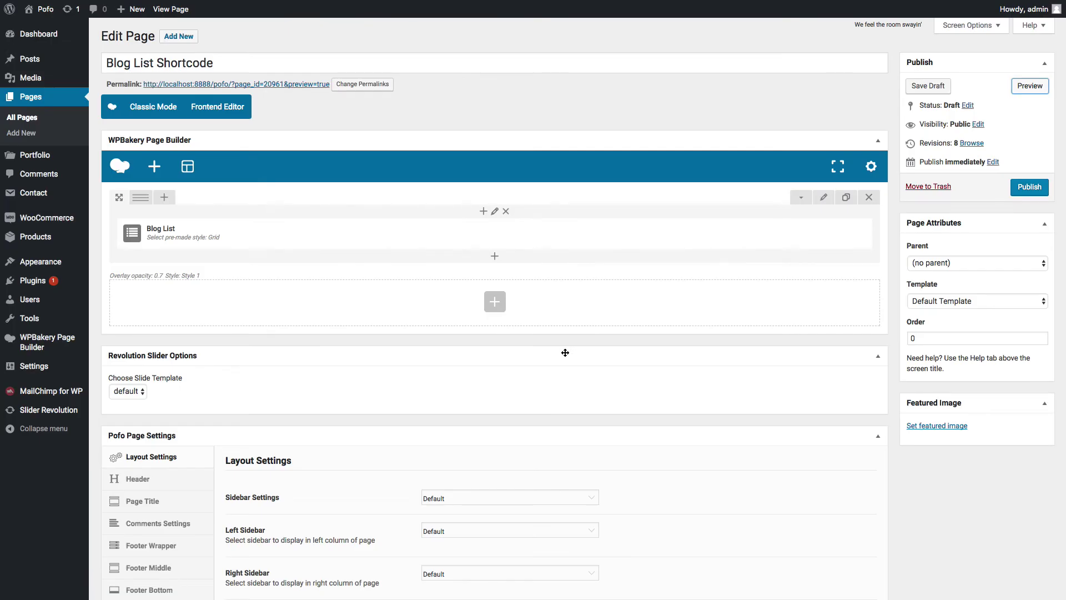
# Switch the style through Masonry to Simple, turn Post thumbnail Off, save, and preview.
pyautogui.click(495, 211)
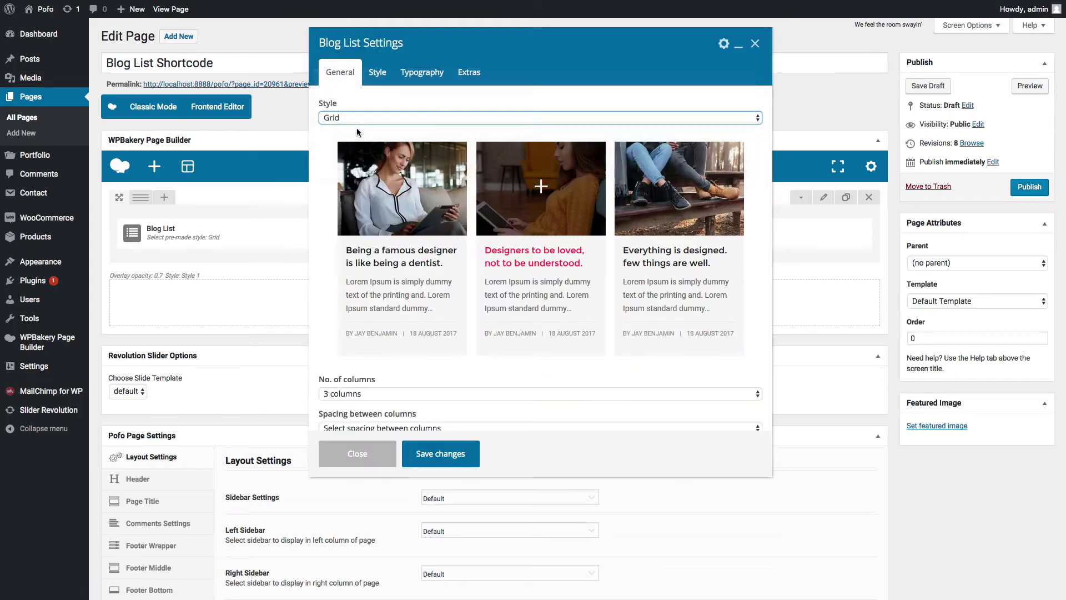
pyautogui.click(356, 127)
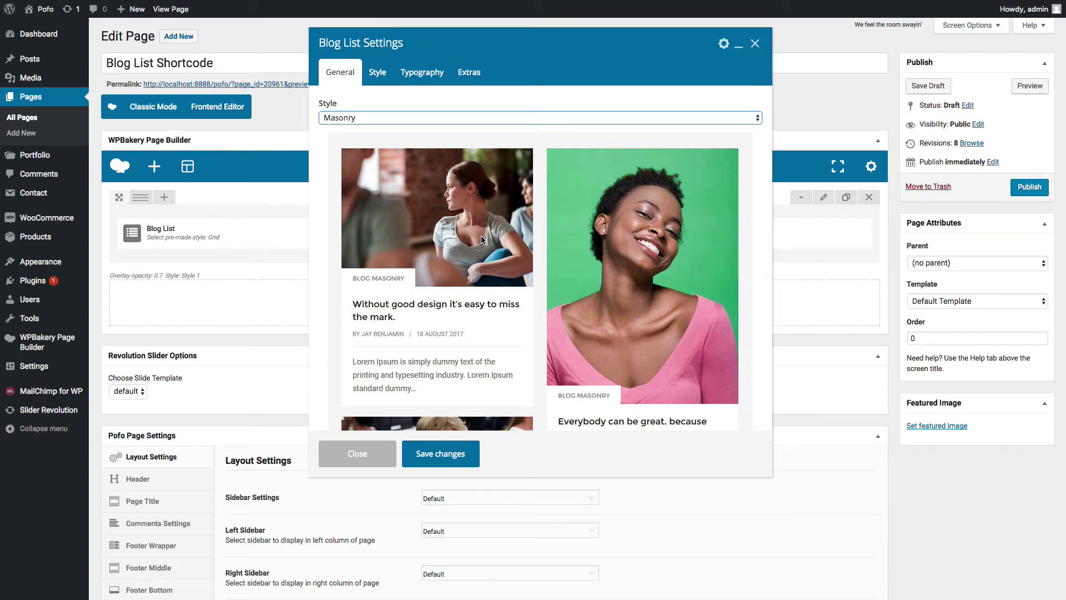
pyautogui.press('Down')
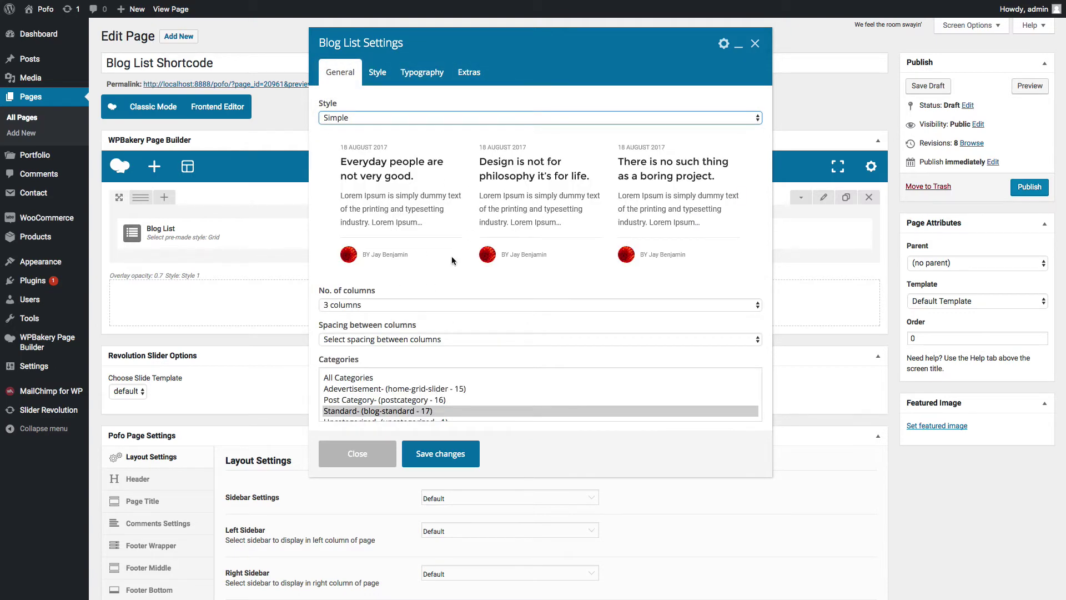
pyautogui.scroll(-5, 341, 347)
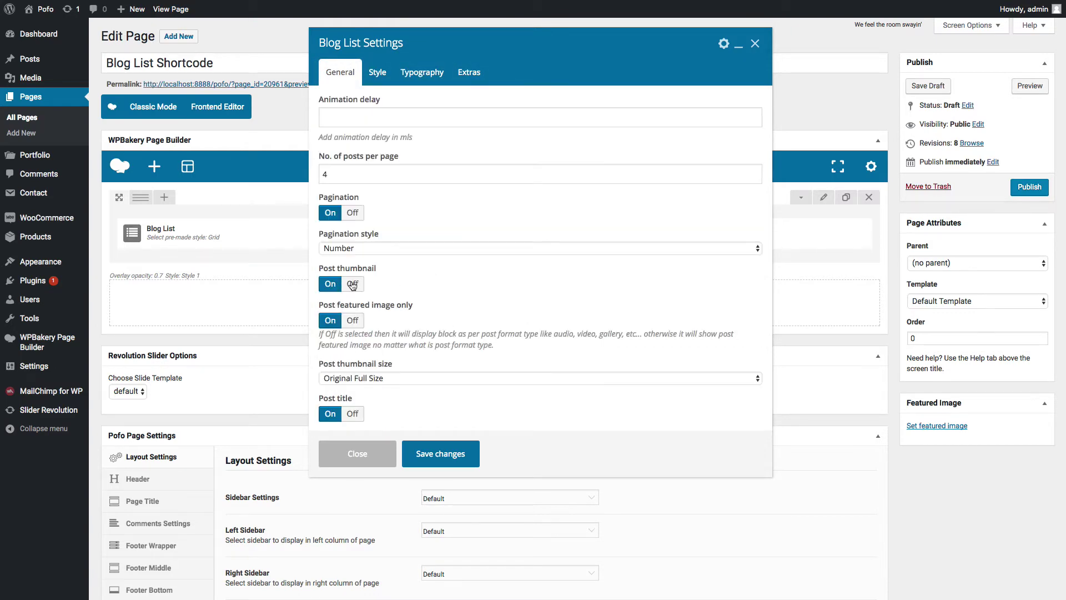
pyautogui.click(353, 284)
pyautogui.scroll(-5, 414, 344)
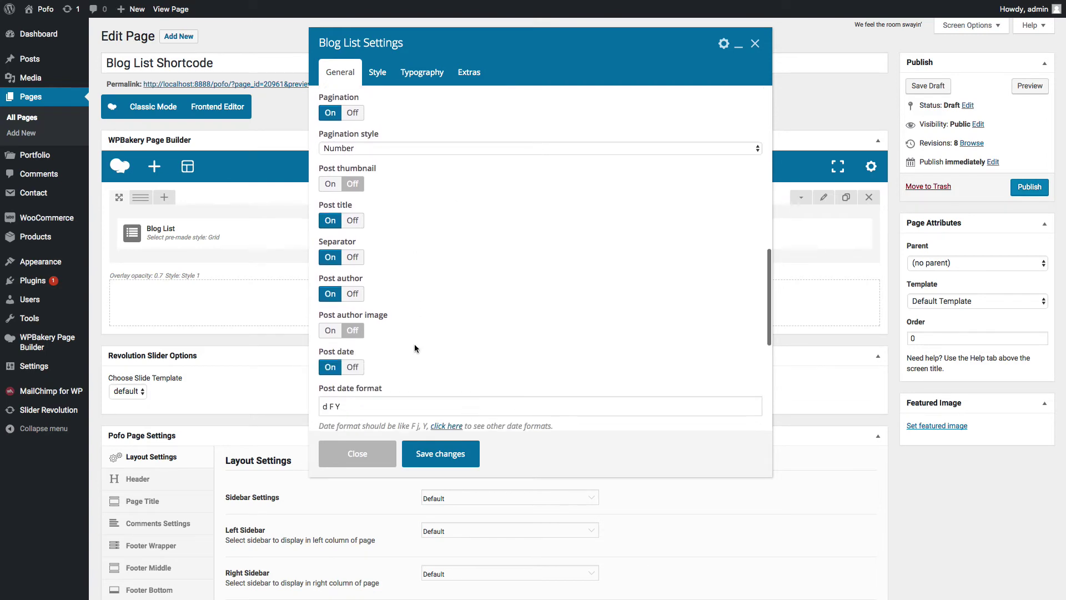
pyautogui.click(441, 459)
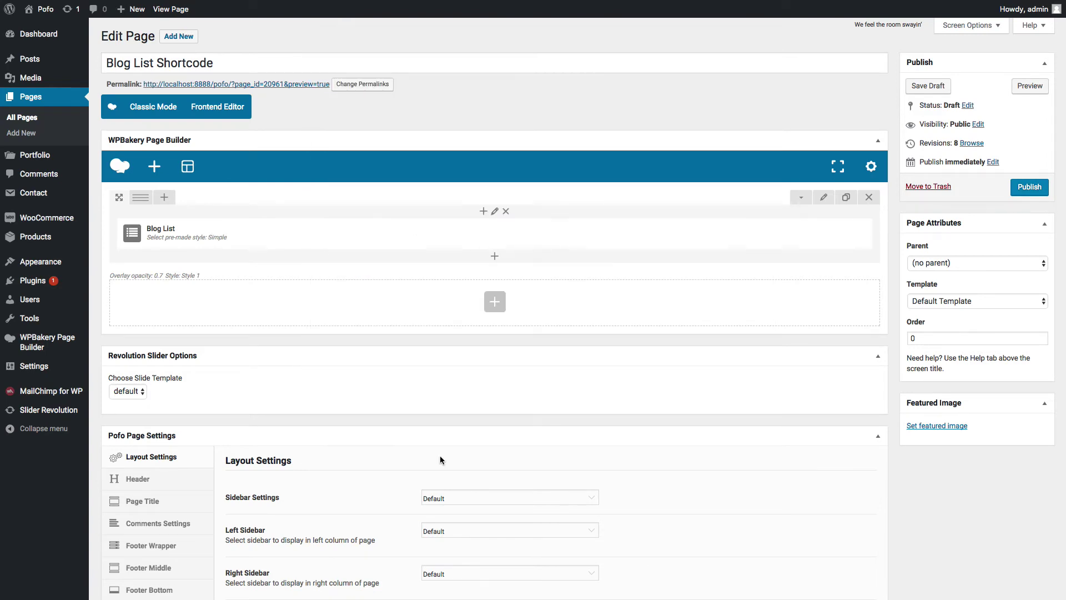
pyautogui.click(1030, 86)
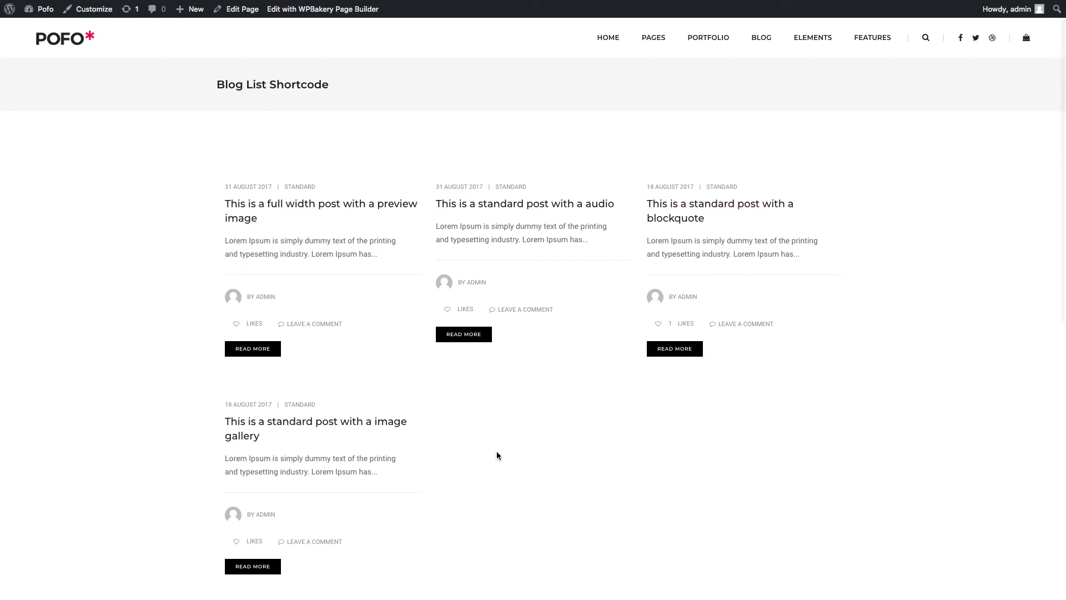
# Close the preview and return to the Blog List element on the Edit Page screen.
pyautogui.hotkey('ctrl', 'w')
pyautogui.scroll(-2, 299, 392)
pyautogui.scroll(2, 299, 391)
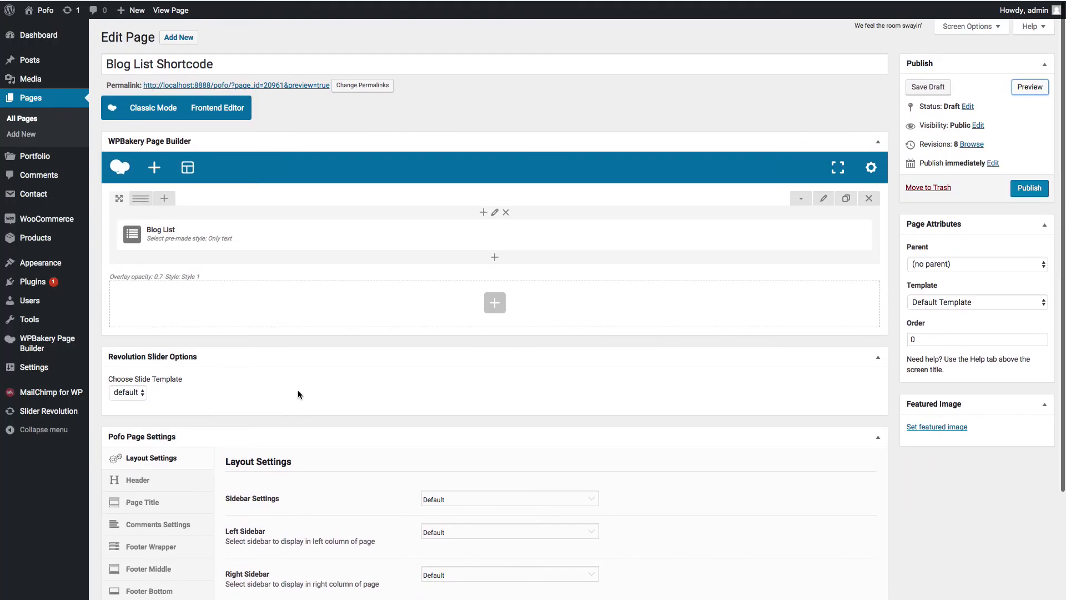
pyautogui.moveTo(533, 245)
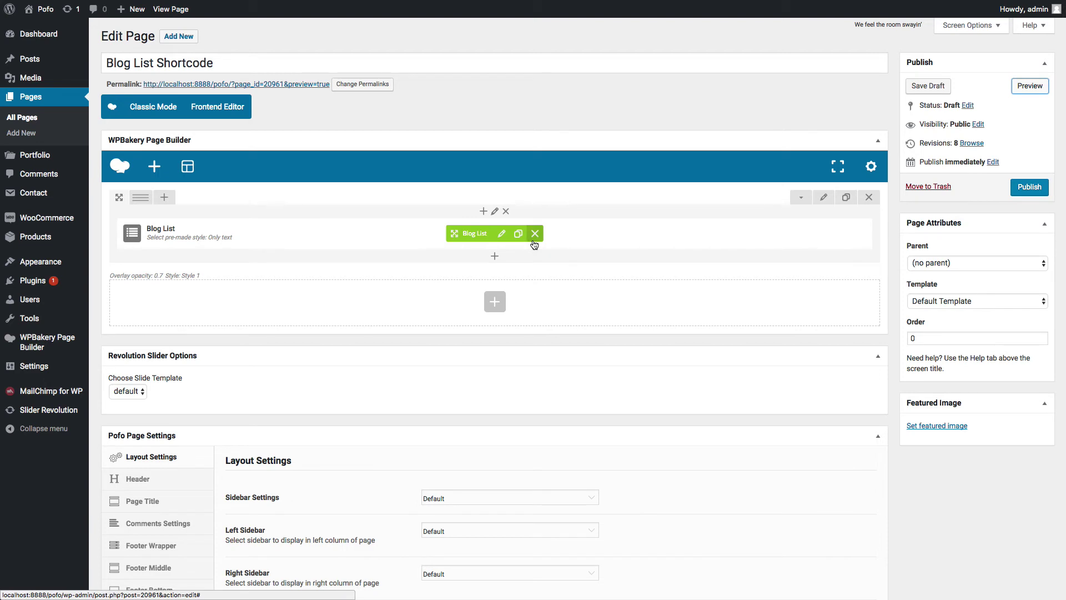